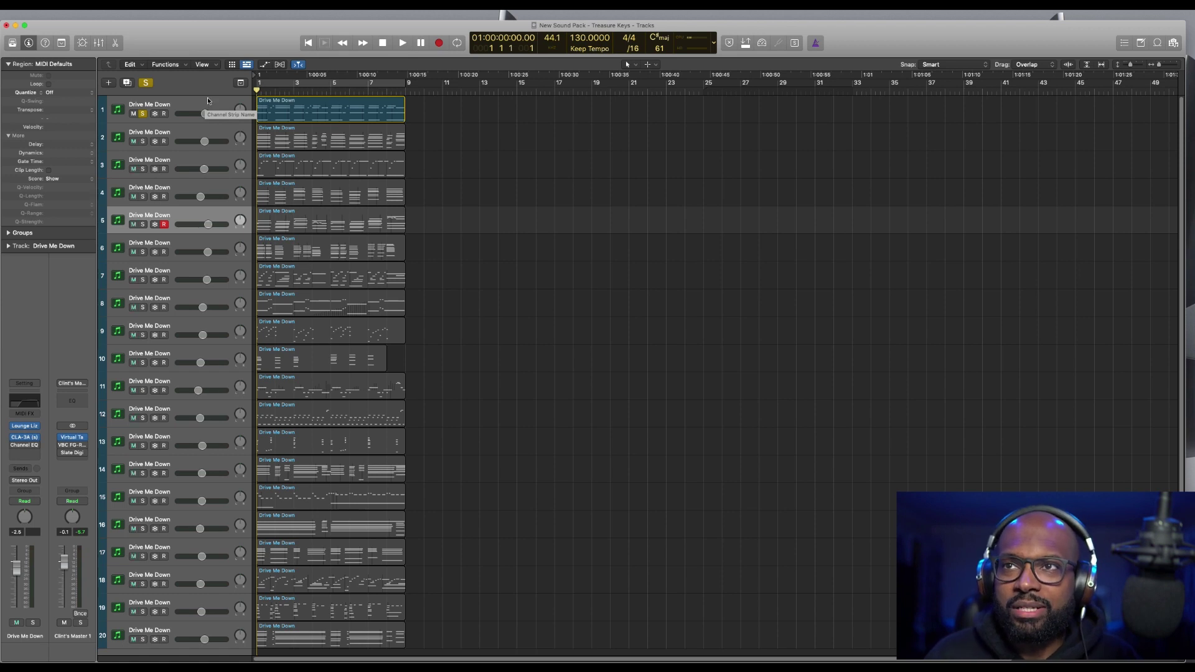
- Play the project to audition soloed track 1, toggling its Solo off and back on
key(space)
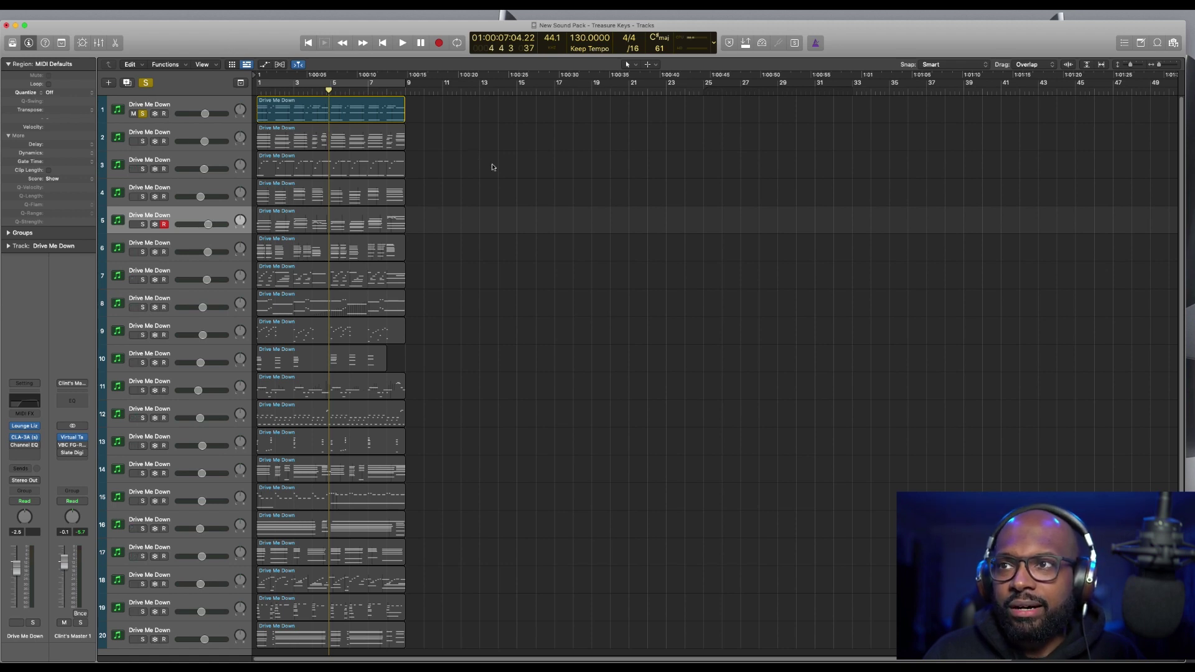
click(142, 114)
click(141, 114)
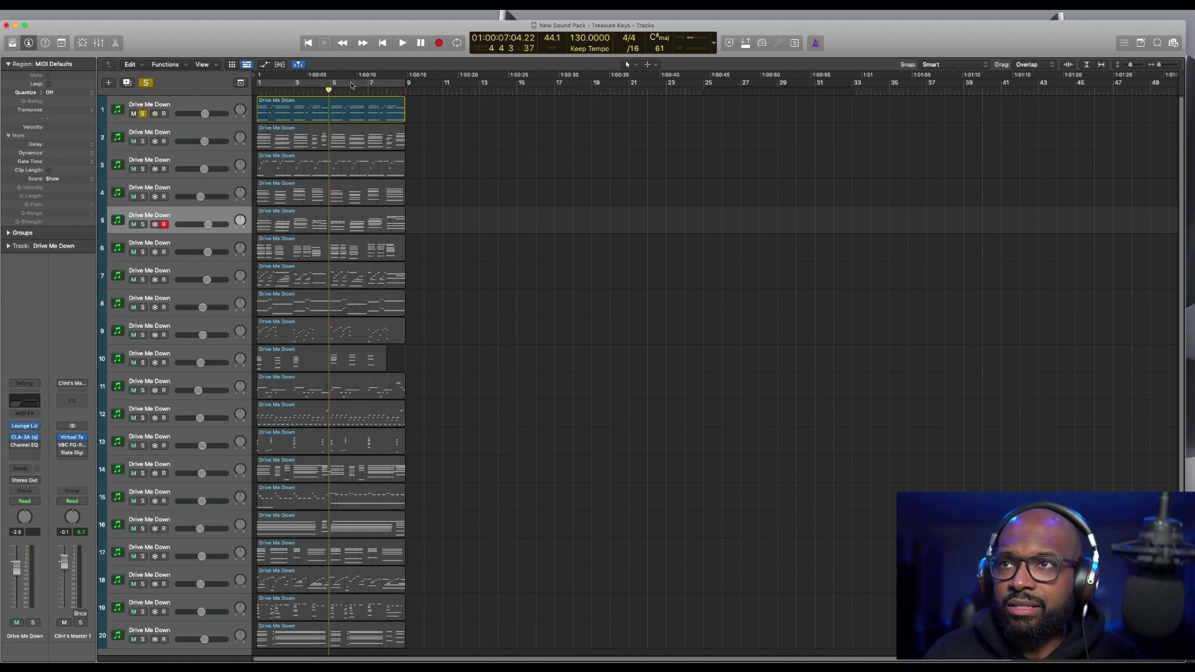
- Select the regions on tracks 1–3 and solo tracks 2 and 3 alongside track 1
click(332, 120)
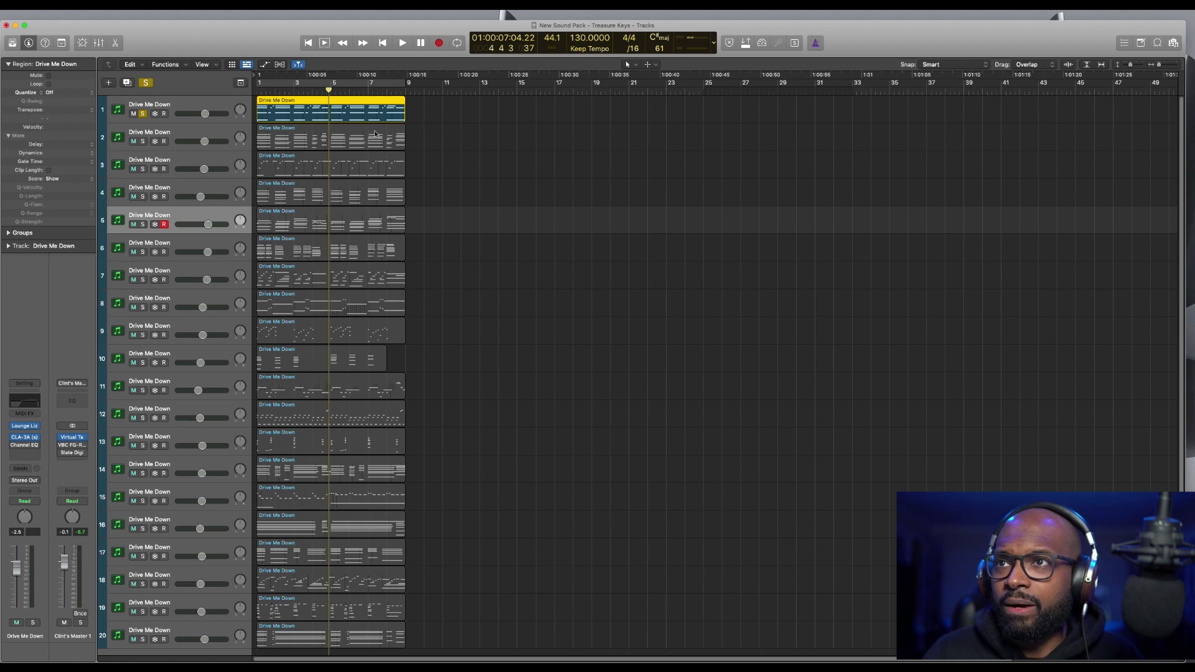
click(187, 129)
shift+click(175, 163)
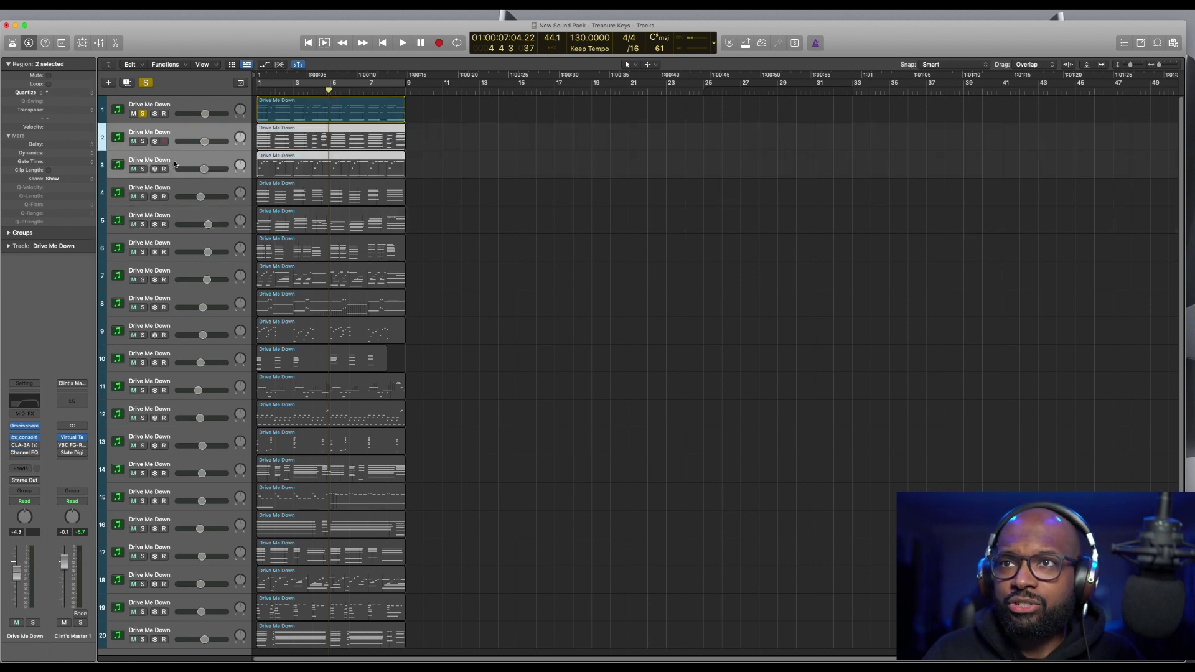
shift+click(175, 105)
click(143, 141)
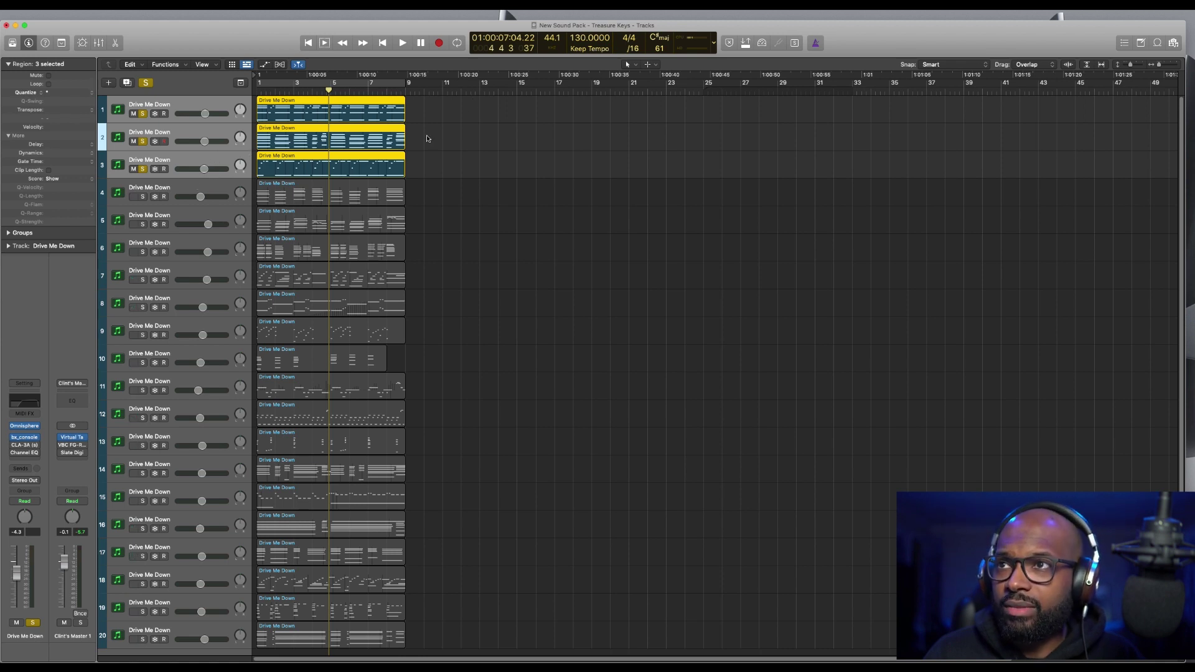
- Turn on Cycle and set the cycle range to bars 1–9, keeping the three regions selected
click(458, 42)
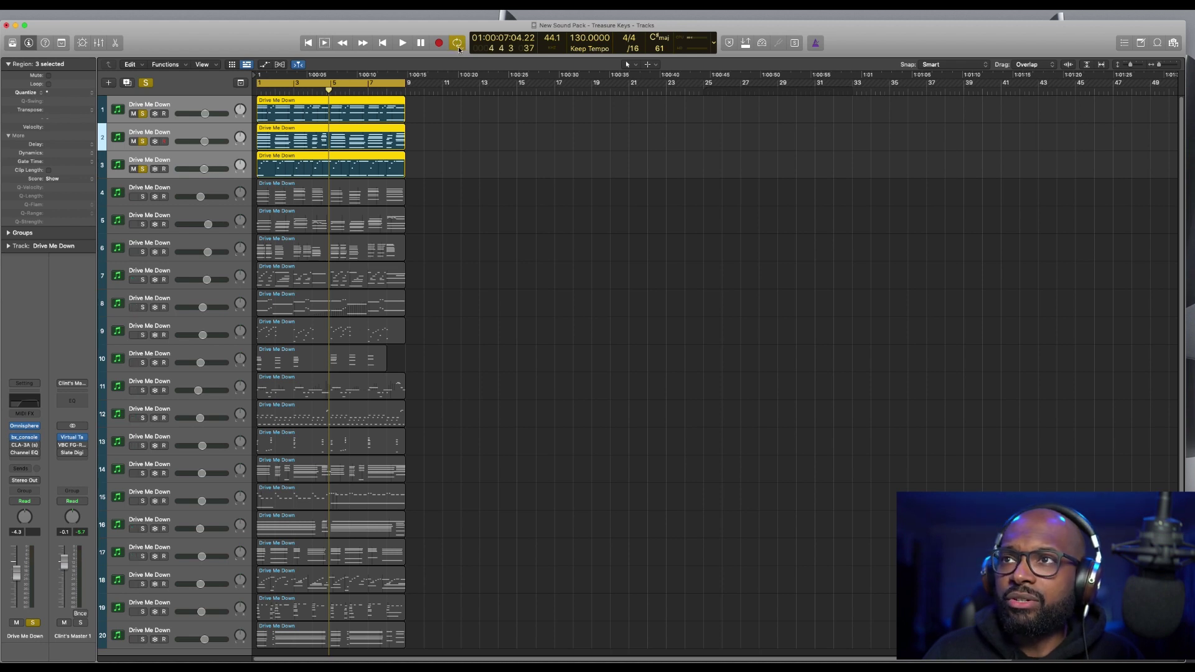
mouse_move(405, 84)
mouse_down()
mouse_move(435, 87)
mouse_move(412, 94)
mouse_up()
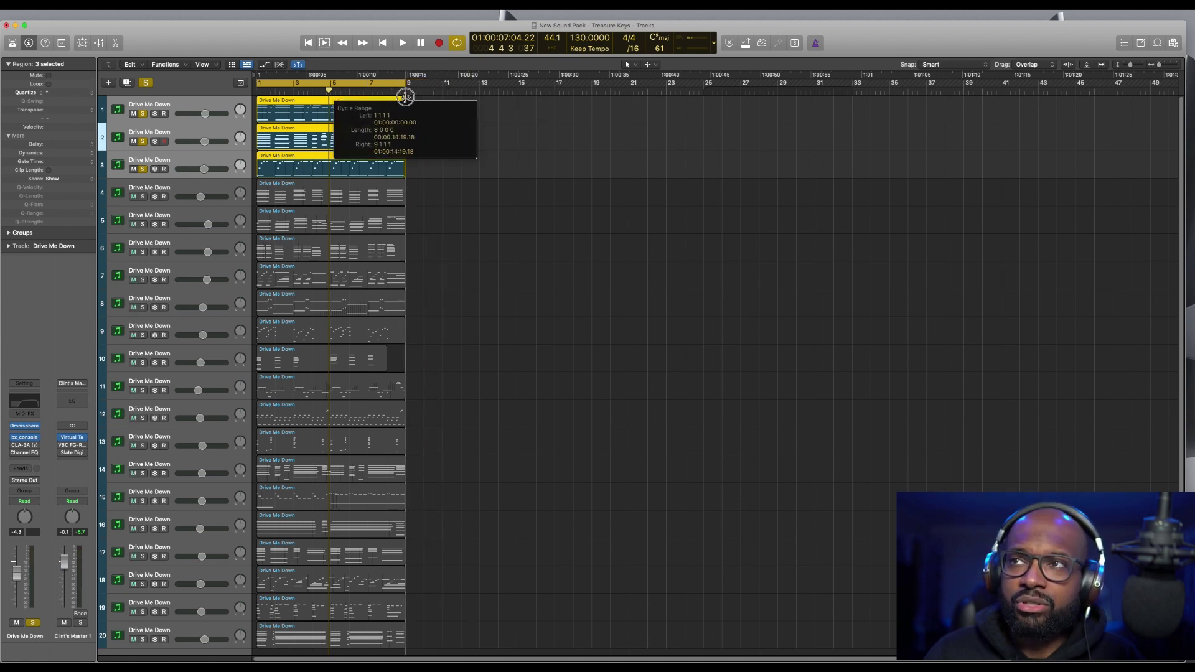
drag(406, 97, 405, 95)
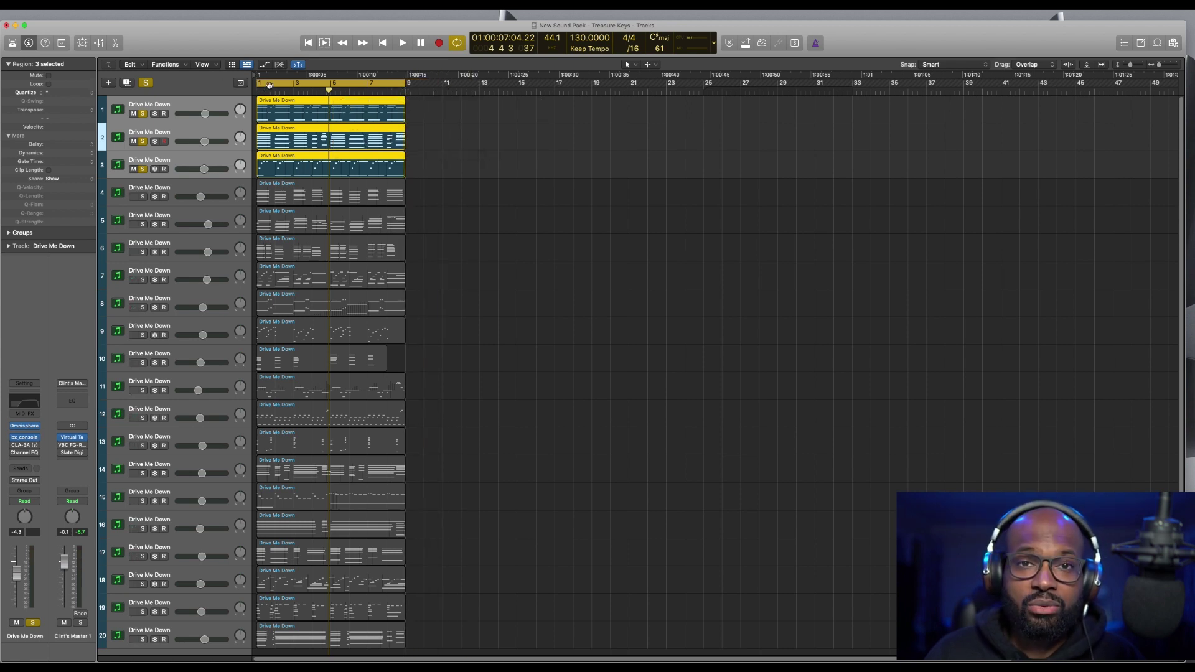
mouse_move(405, 87)
mouse_down()
mouse_move(434, 89)
mouse_move(405, 92)
mouse_up()
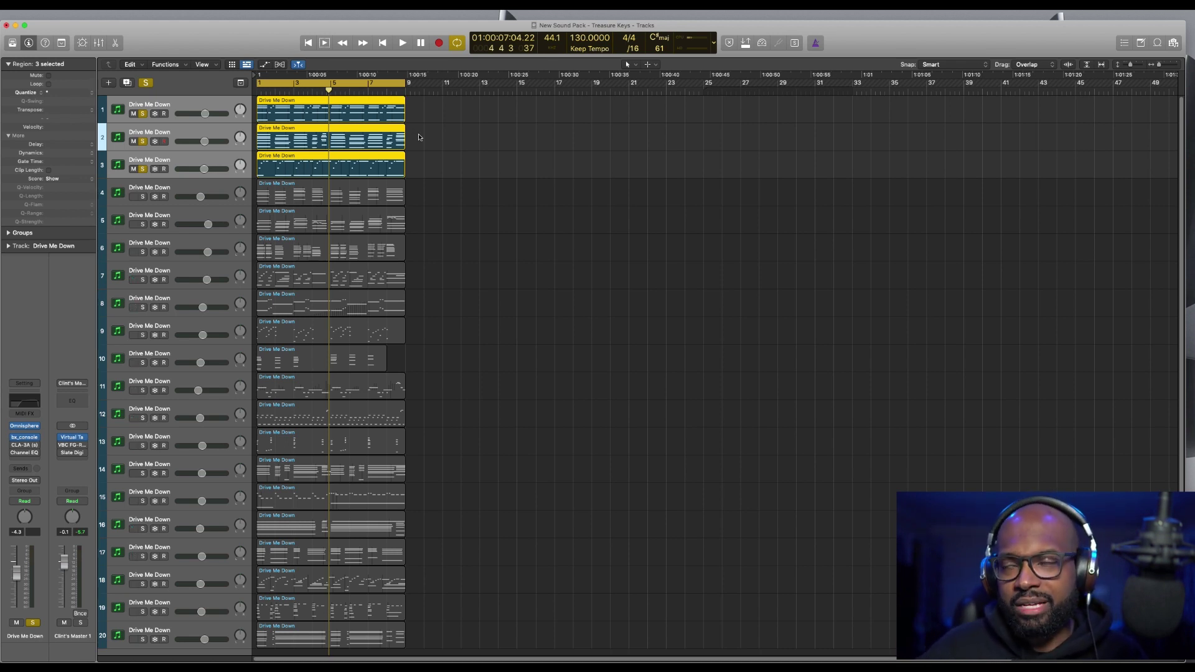
click(435, 148)
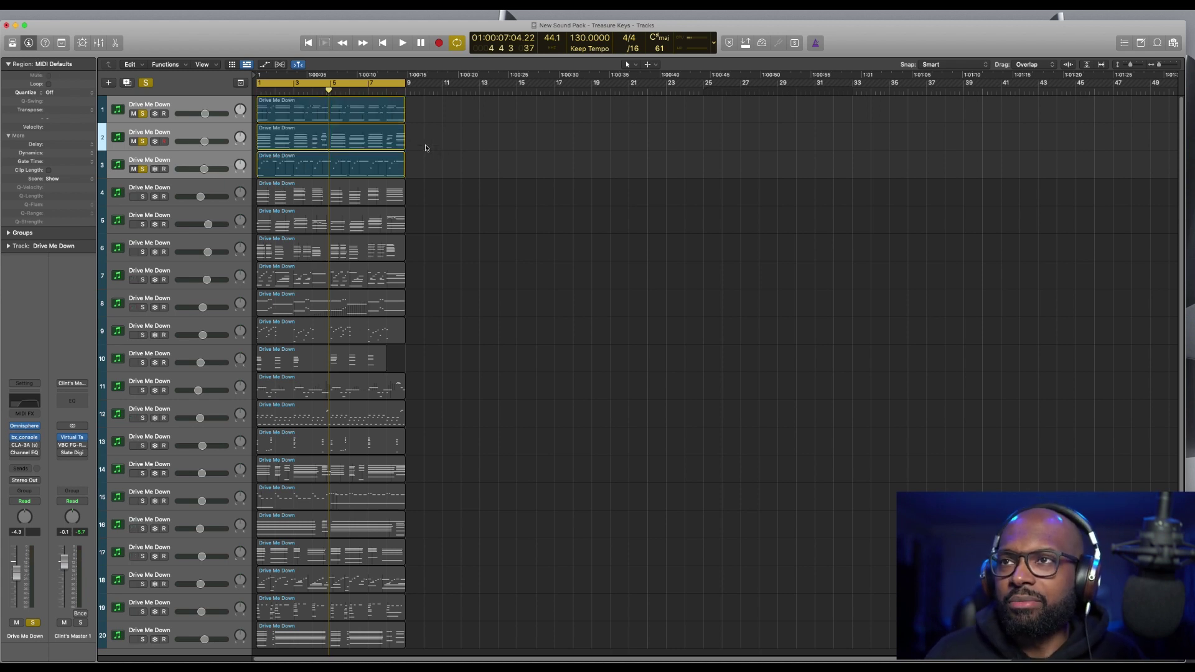
key(super+z)
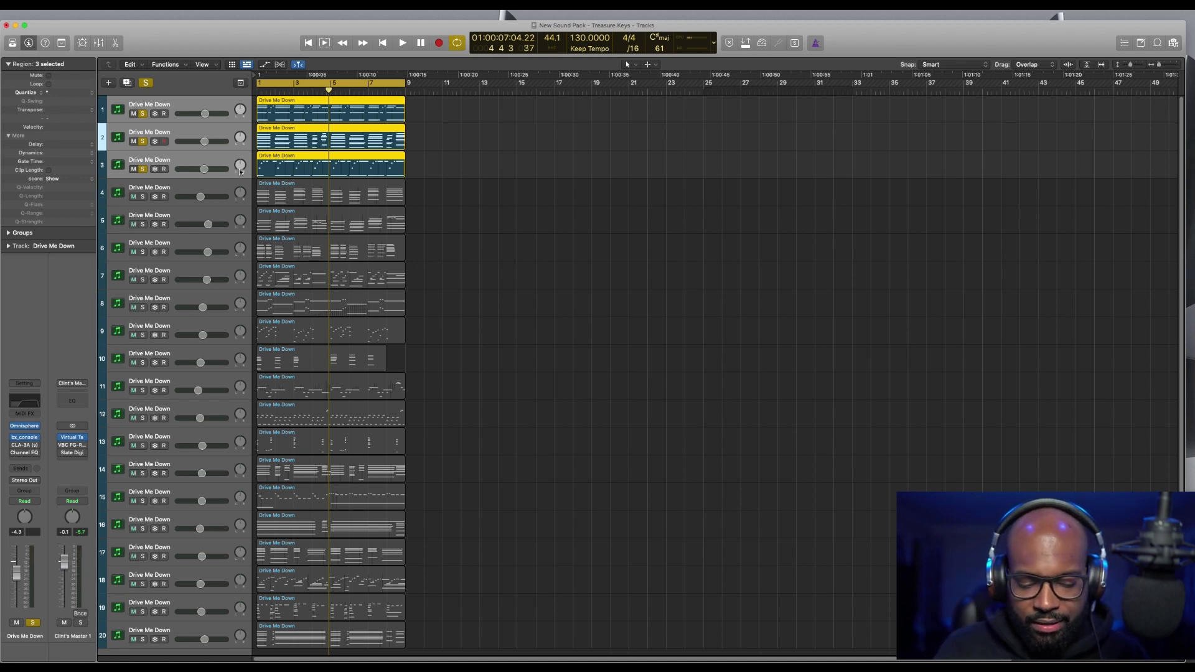
- Open the bounce settings with Cmd+B and choose Wave format at 48000 Hz
key(super+b)
drag(818, 132, 633, 204)
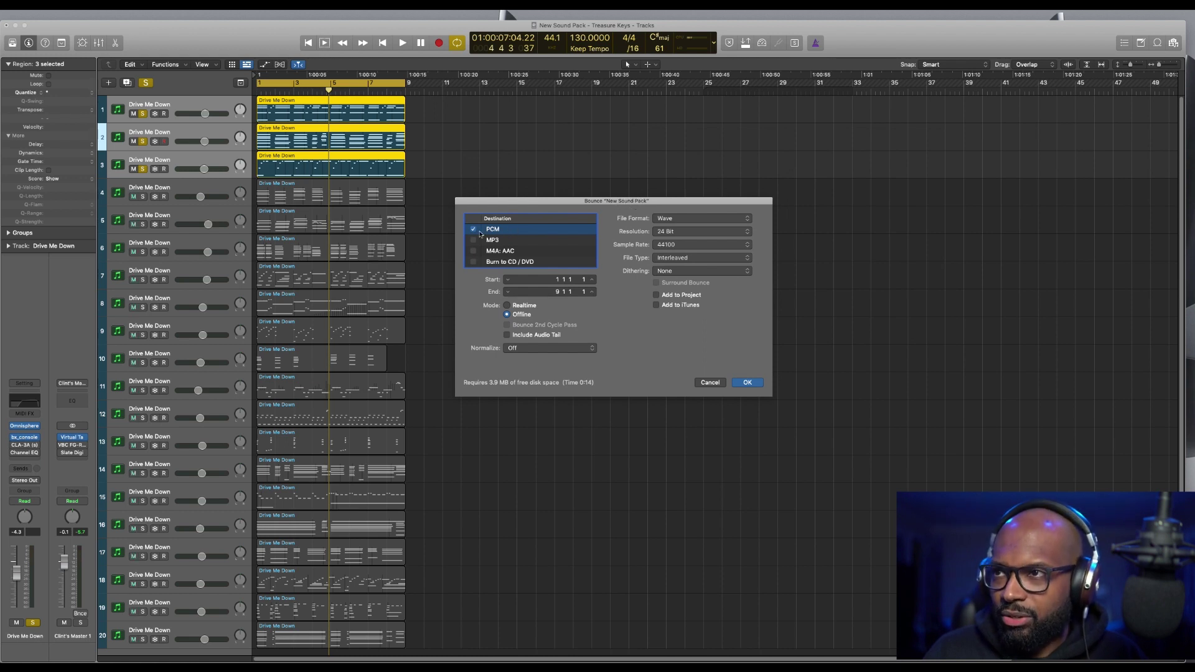
click(684, 219)
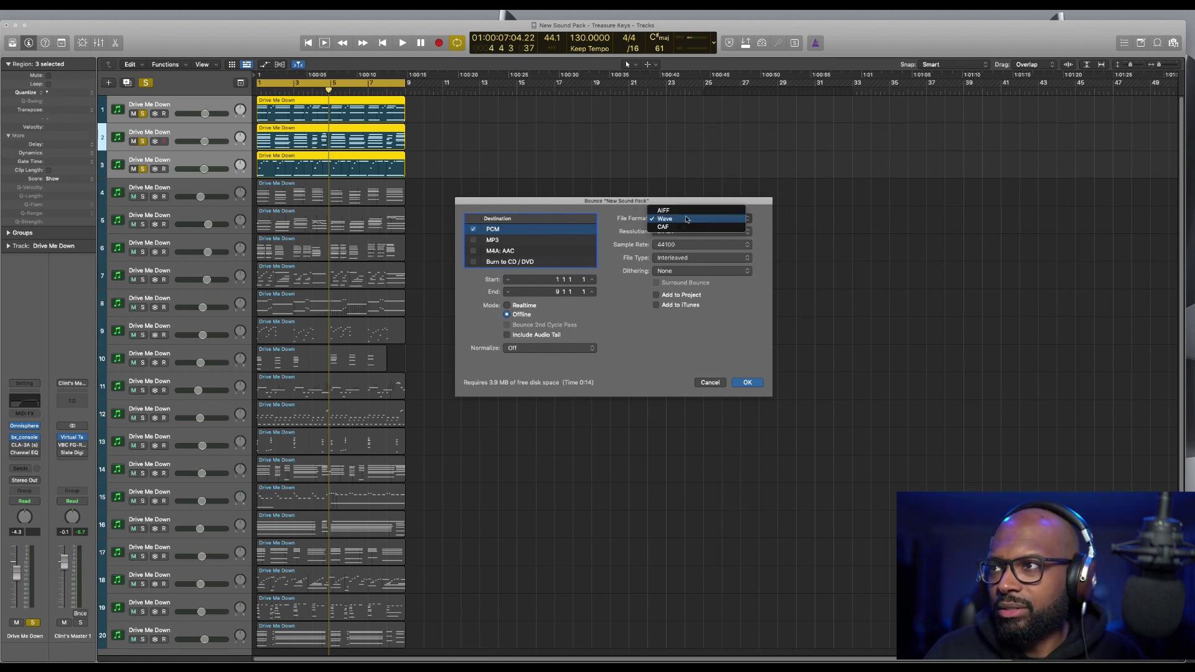
click(683, 220)
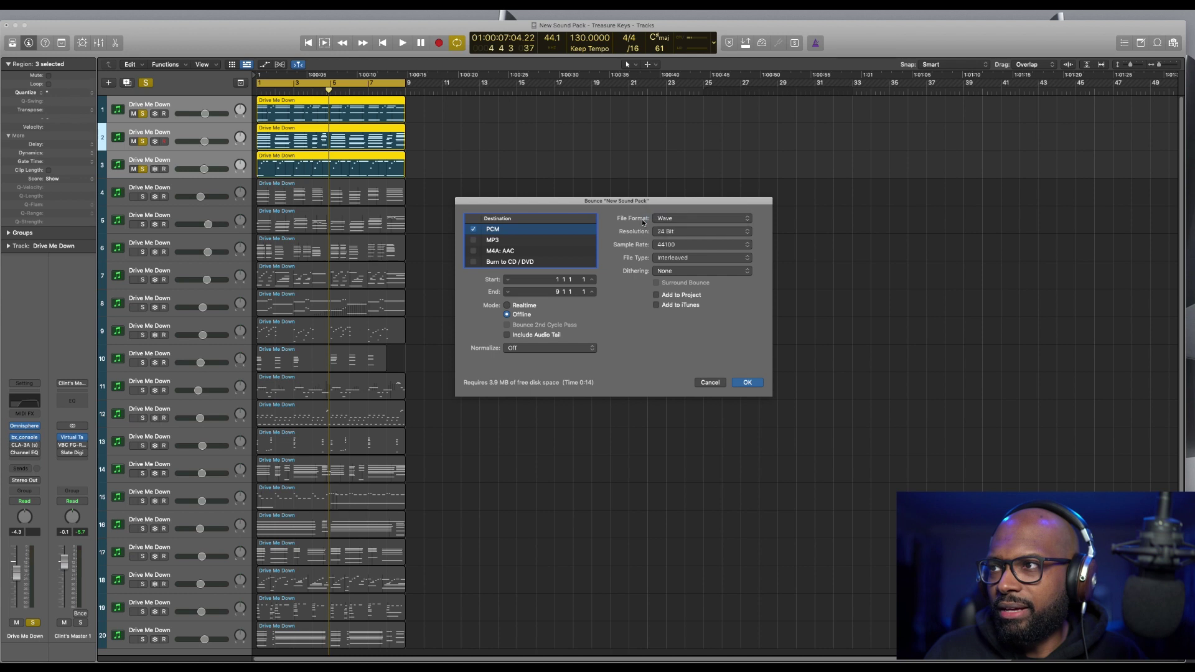
click(679, 245)
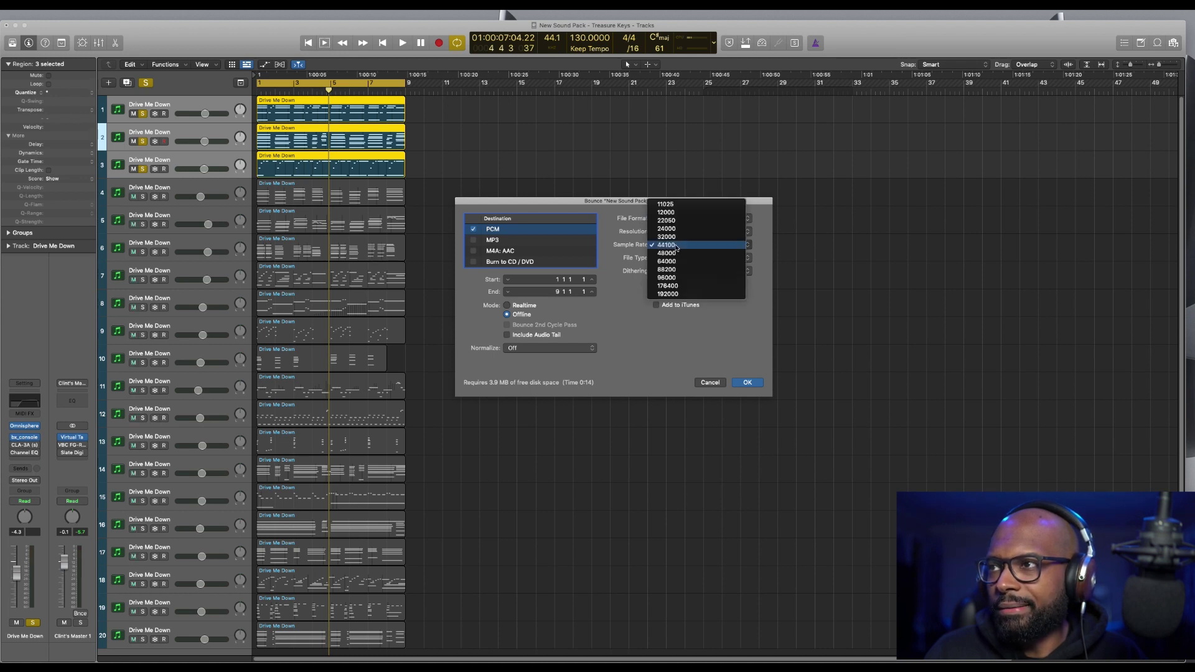
click(674, 253)
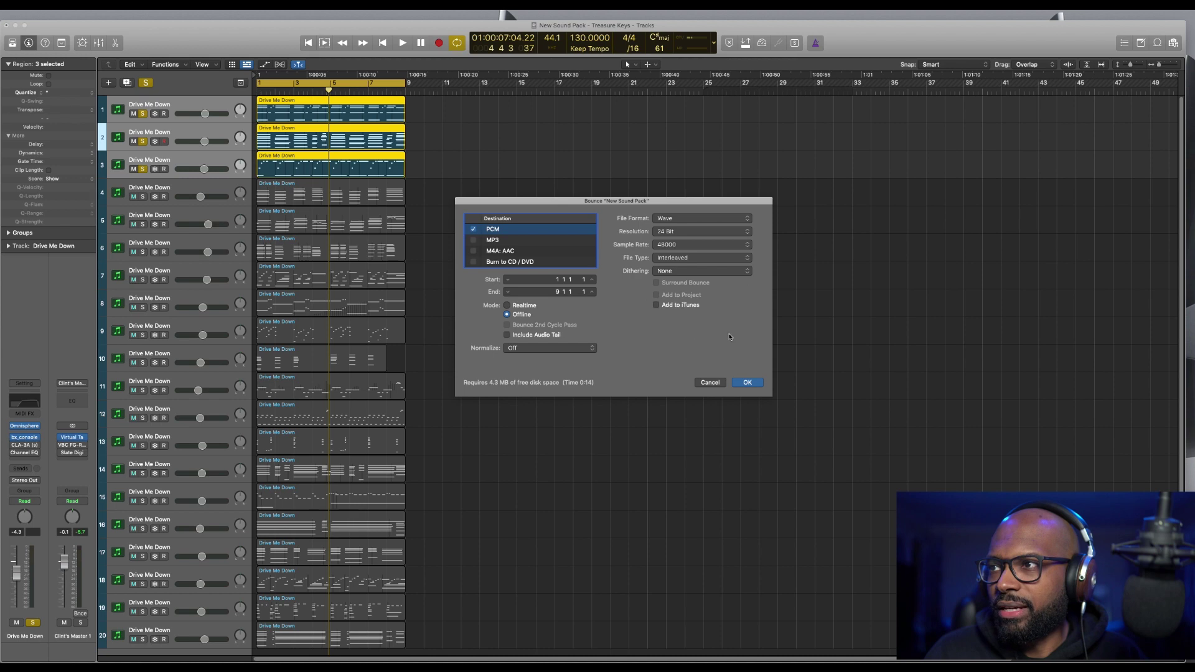
- Keep Normalize Off and Interleaved, start the bounce at bar 1 1 1 1, and confirm
click(584, 350)
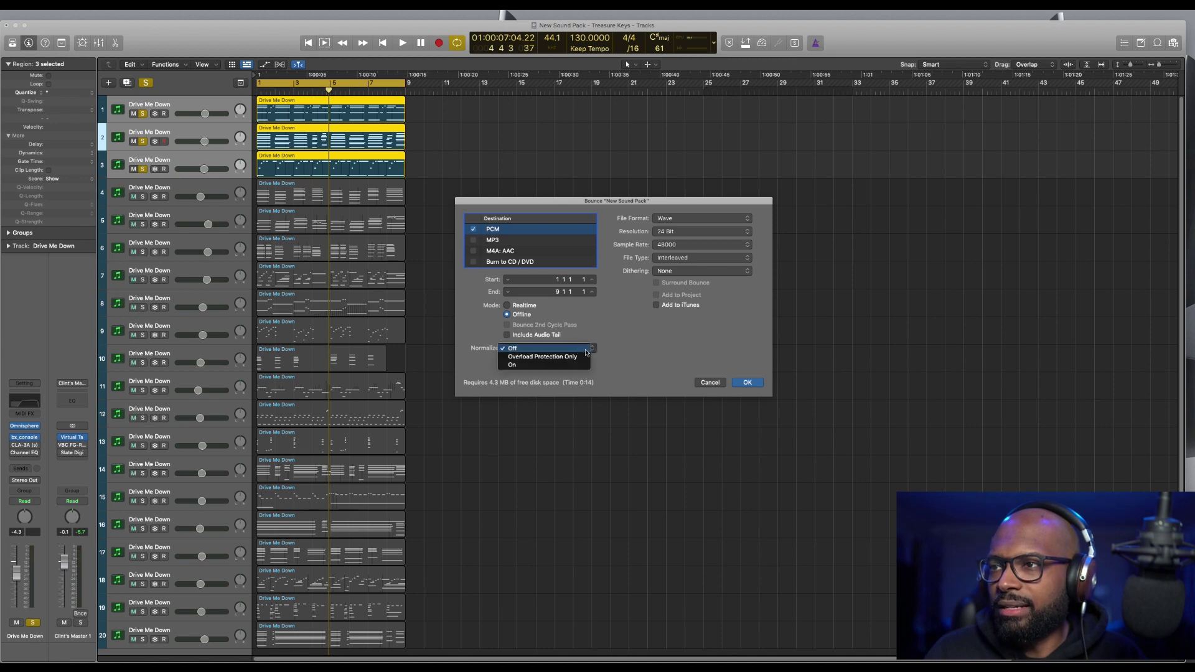
click(584, 349)
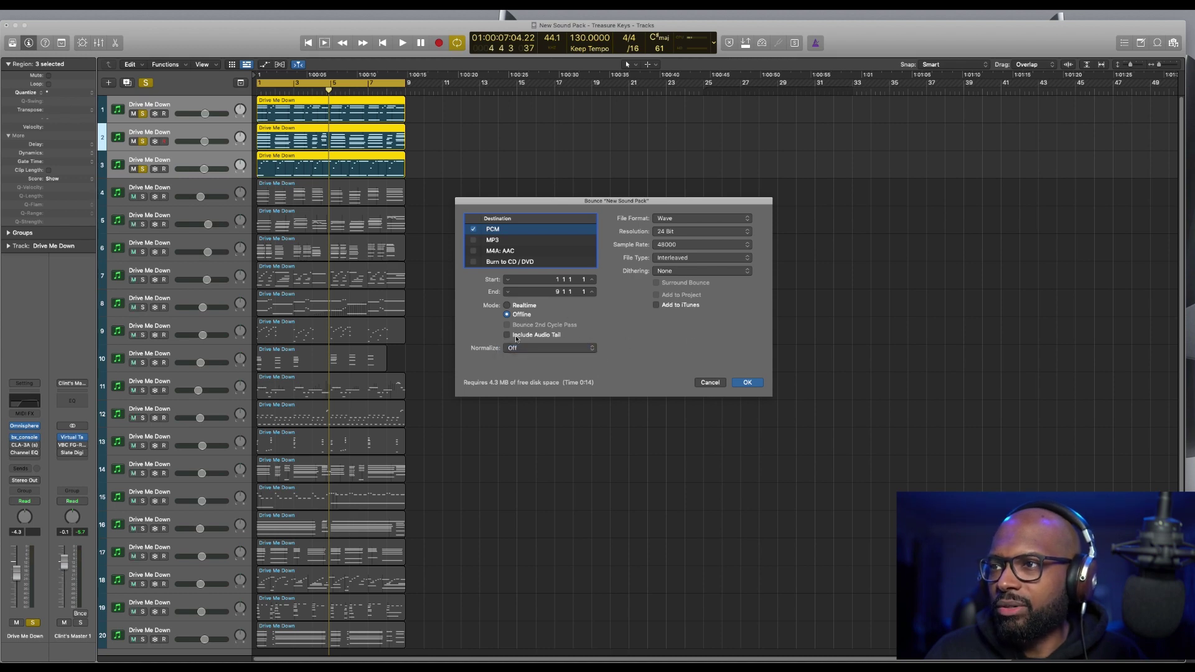
click(540, 347)
click(550, 347)
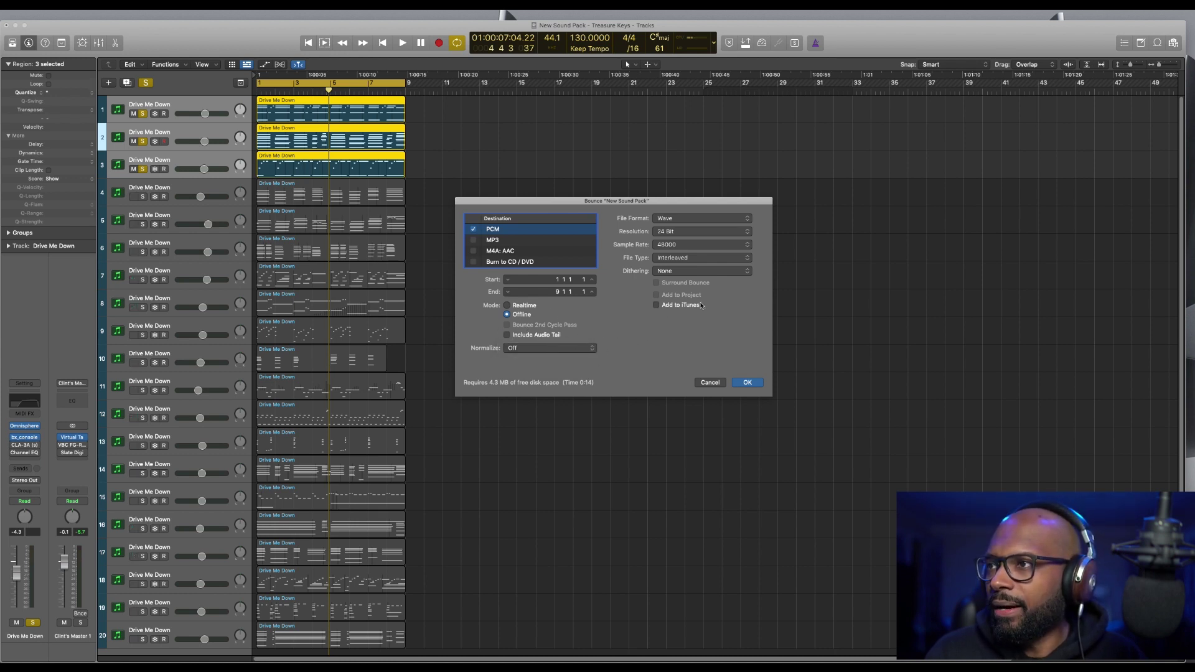
click(695, 256)
click(695, 256)
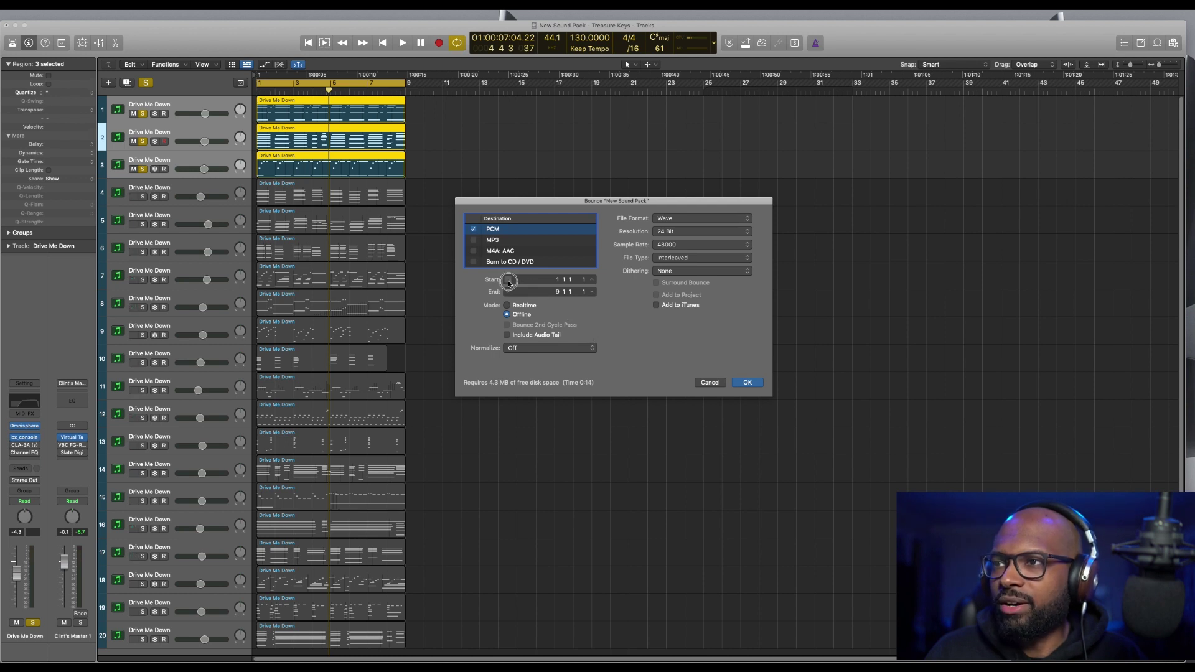
click(592, 283)
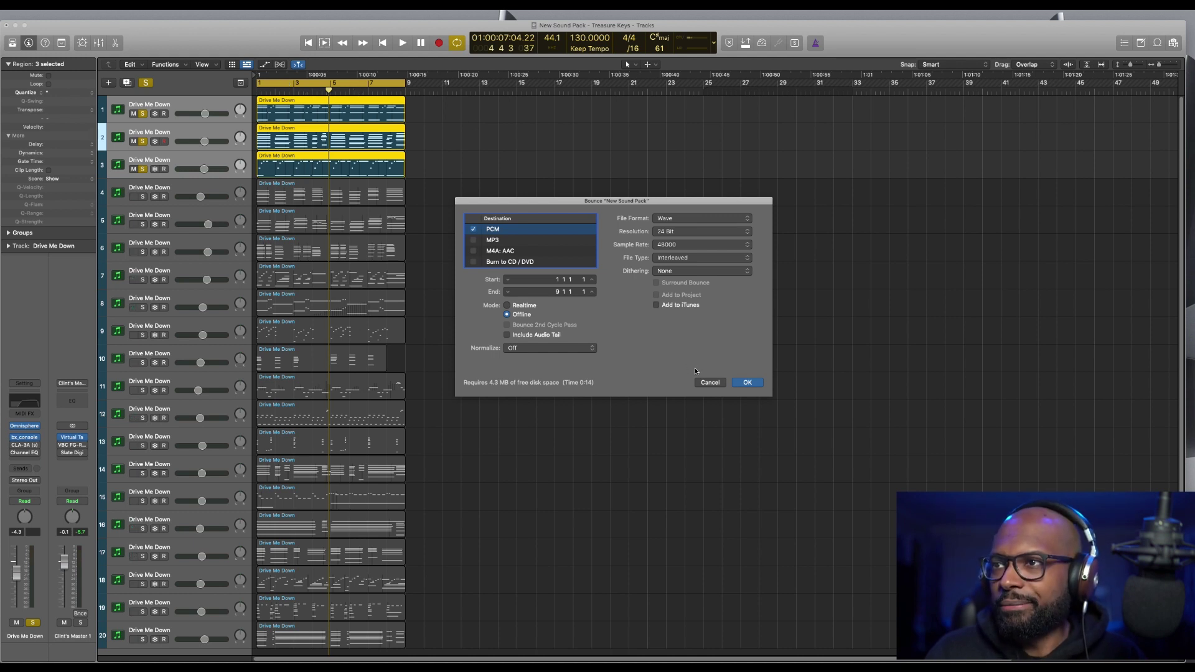
click(741, 383)
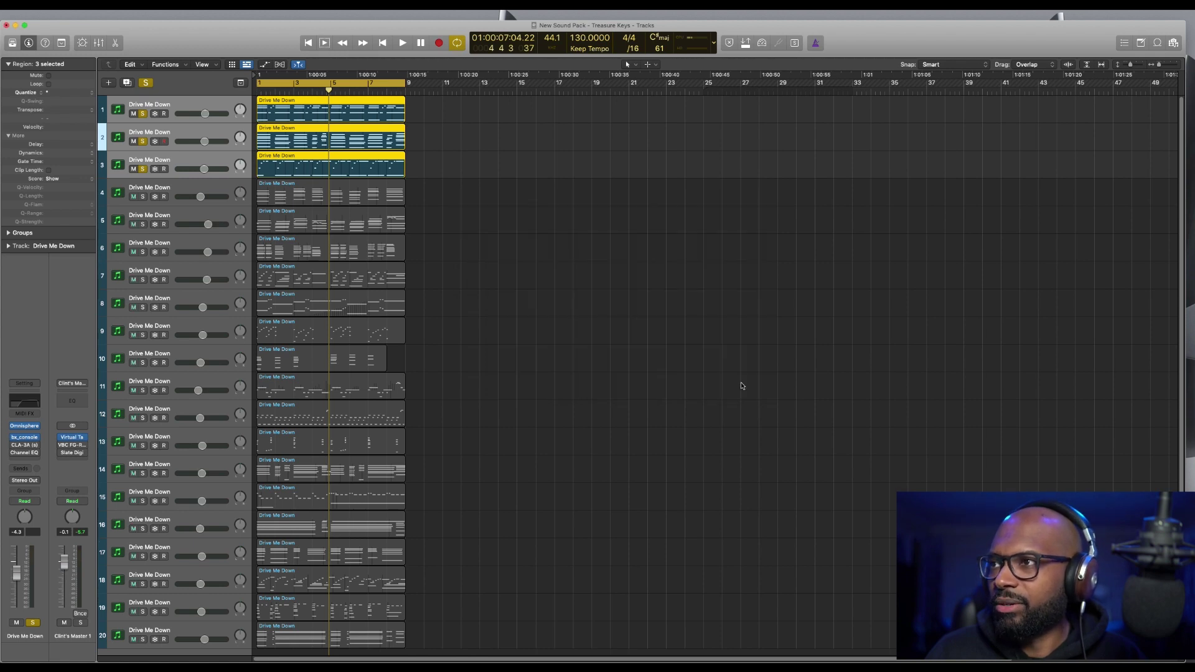
drag(668, 67, 603, 68)
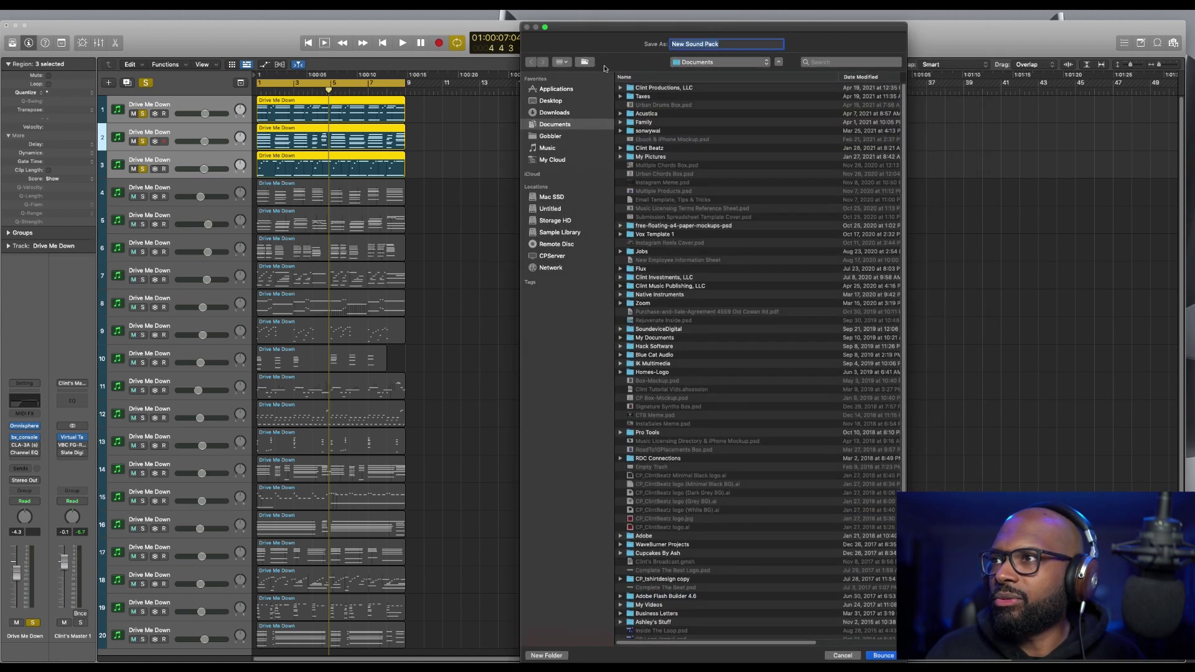
- Save the bounce into Desktop > Songs, let it render, then deselect the regions
click(552, 101)
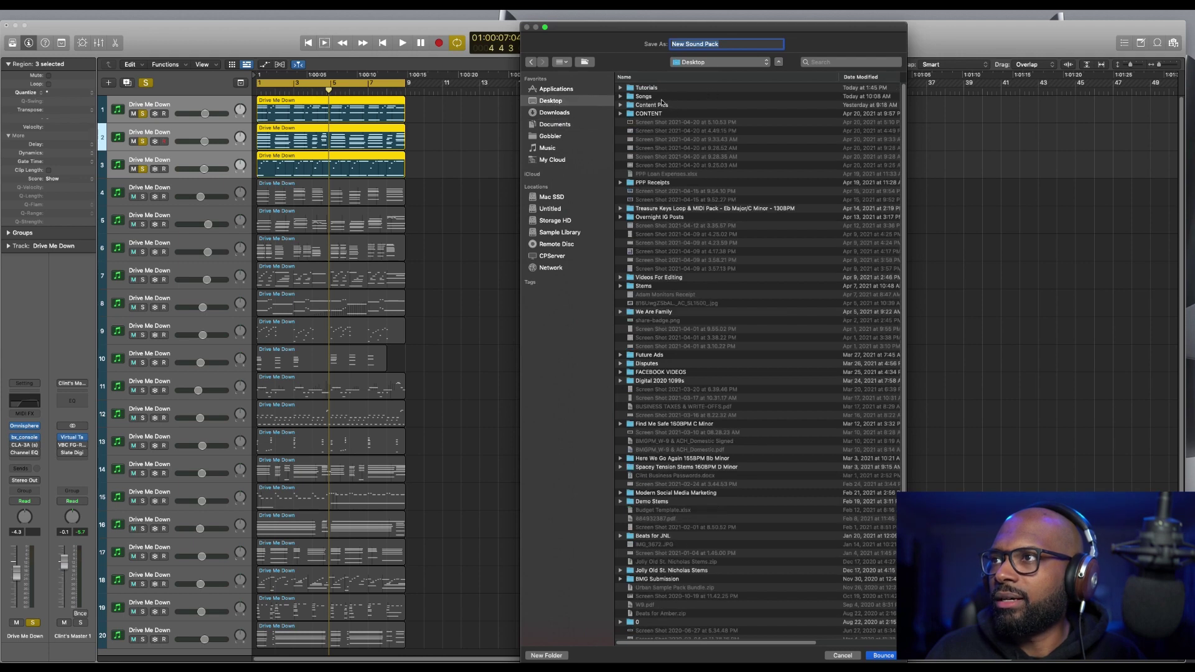
double_click(661, 97)
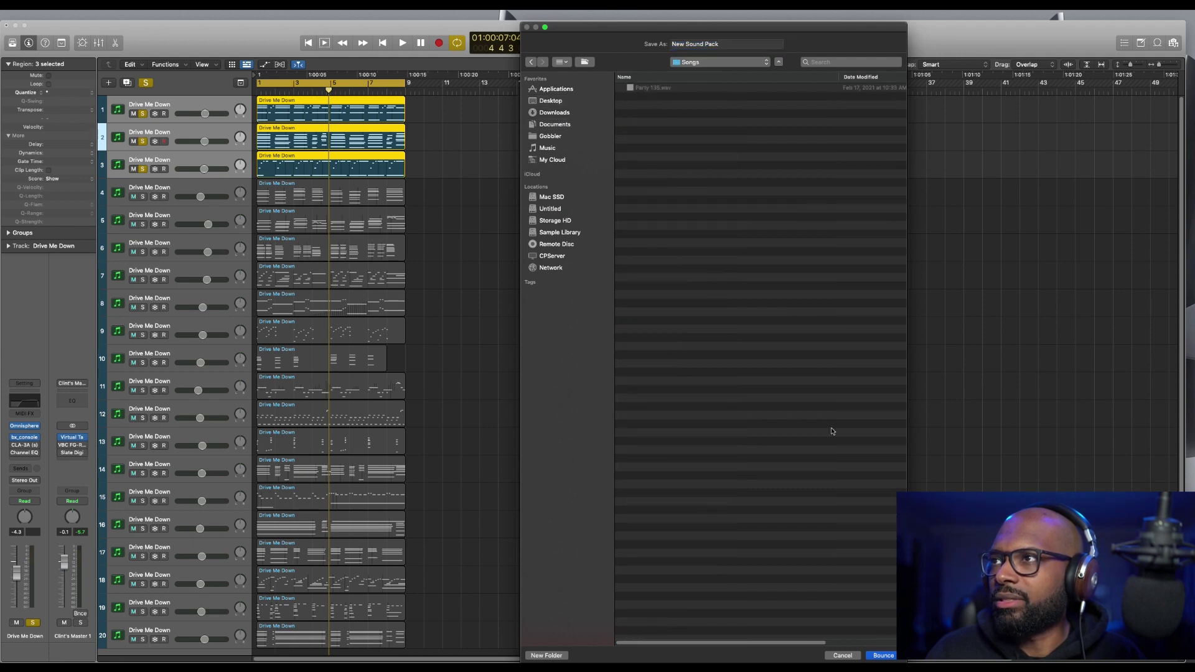
key(Return)
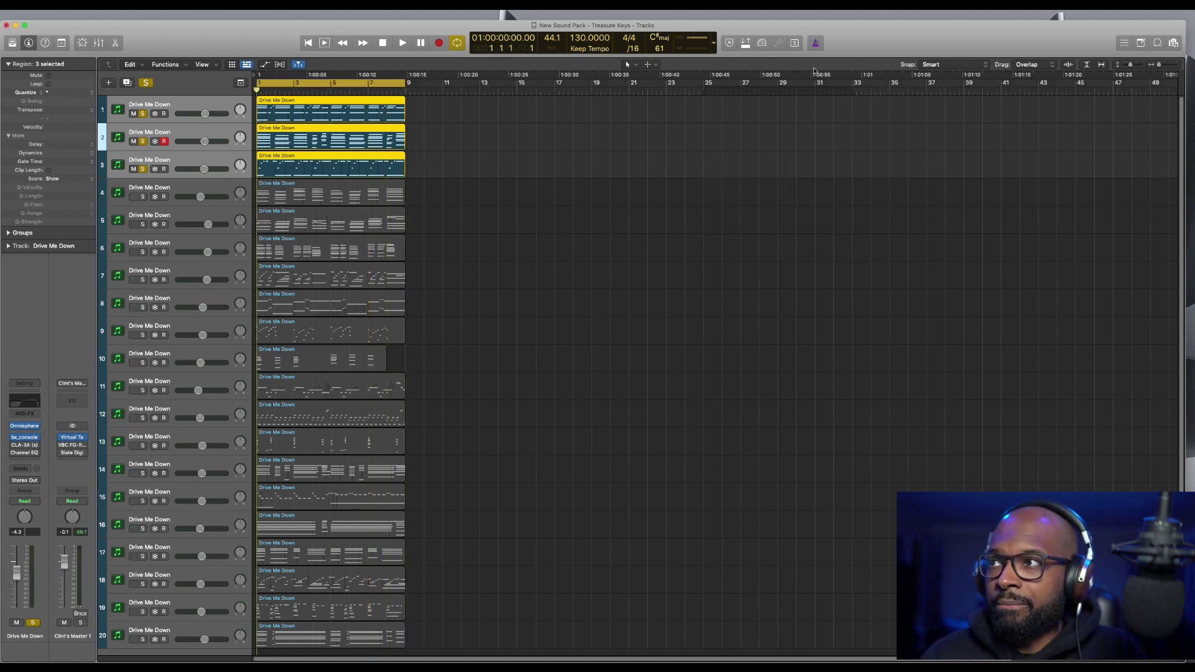
click(709, 172)
- Unsolo tracks 1–3 and select tracks 3 through 8 one after another
click(142, 113)
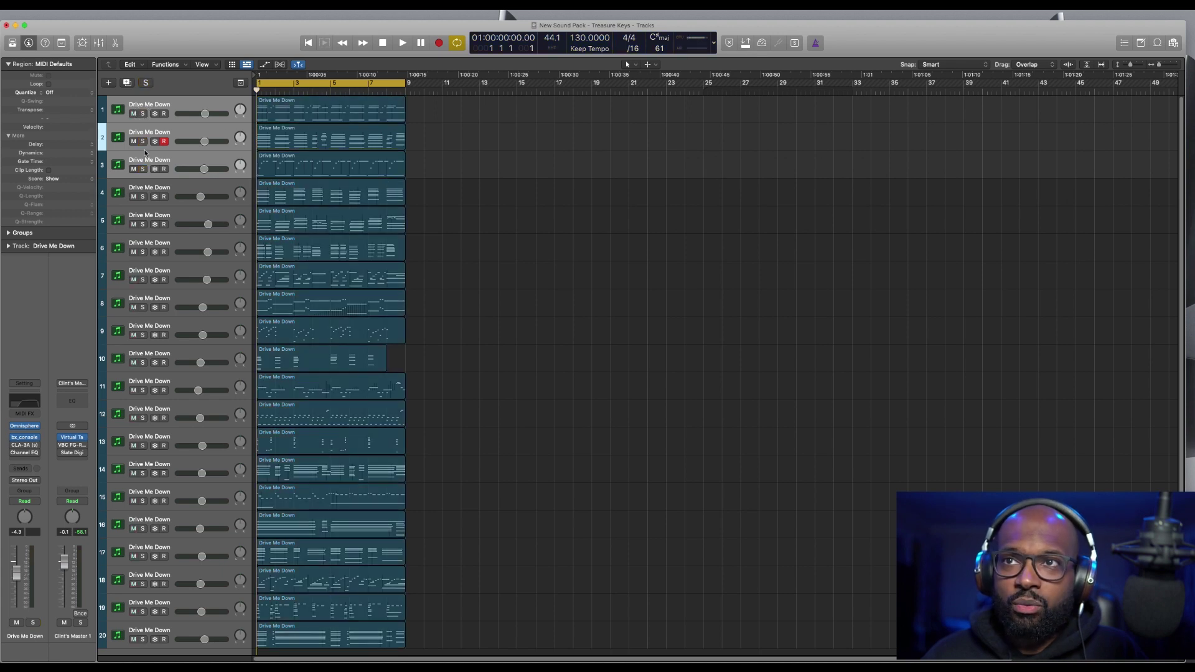
click(142, 198)
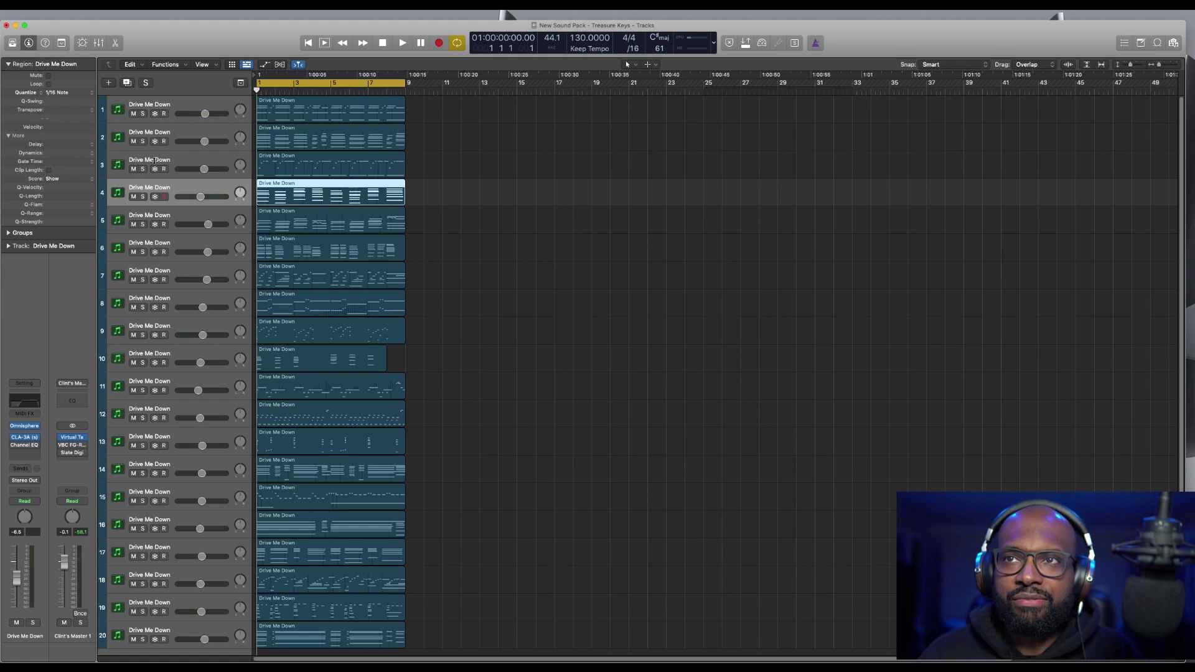
click(177, 163)
click(182, 231)
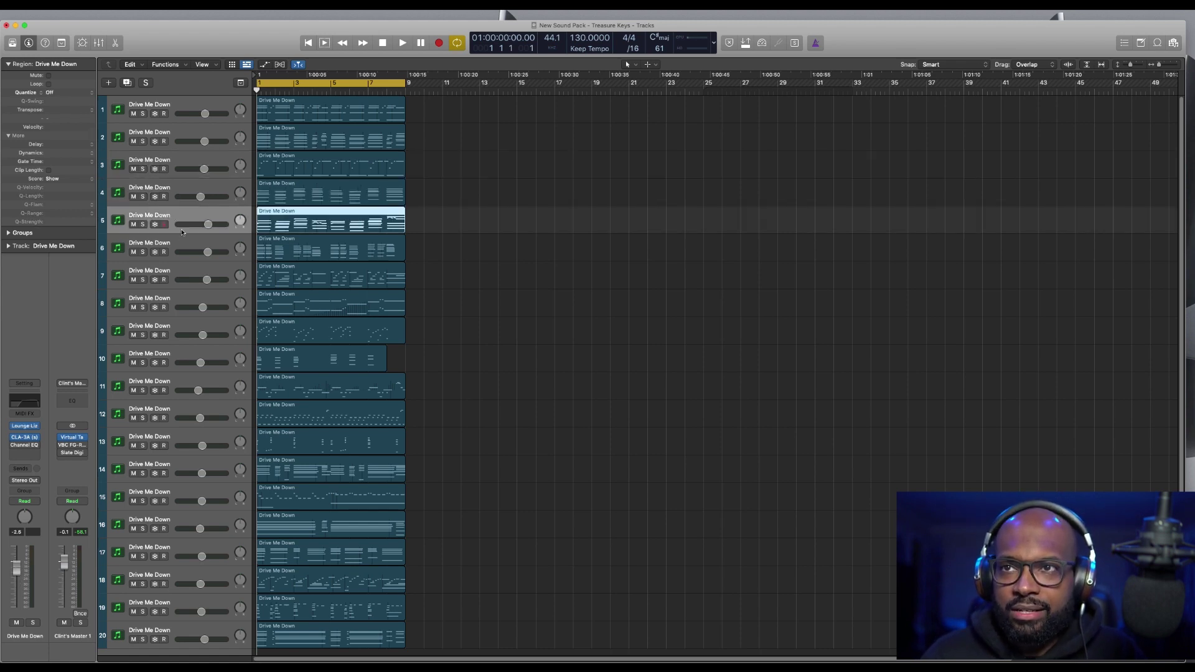
click(174, 244)
click(172, 271)
click(175, 305)
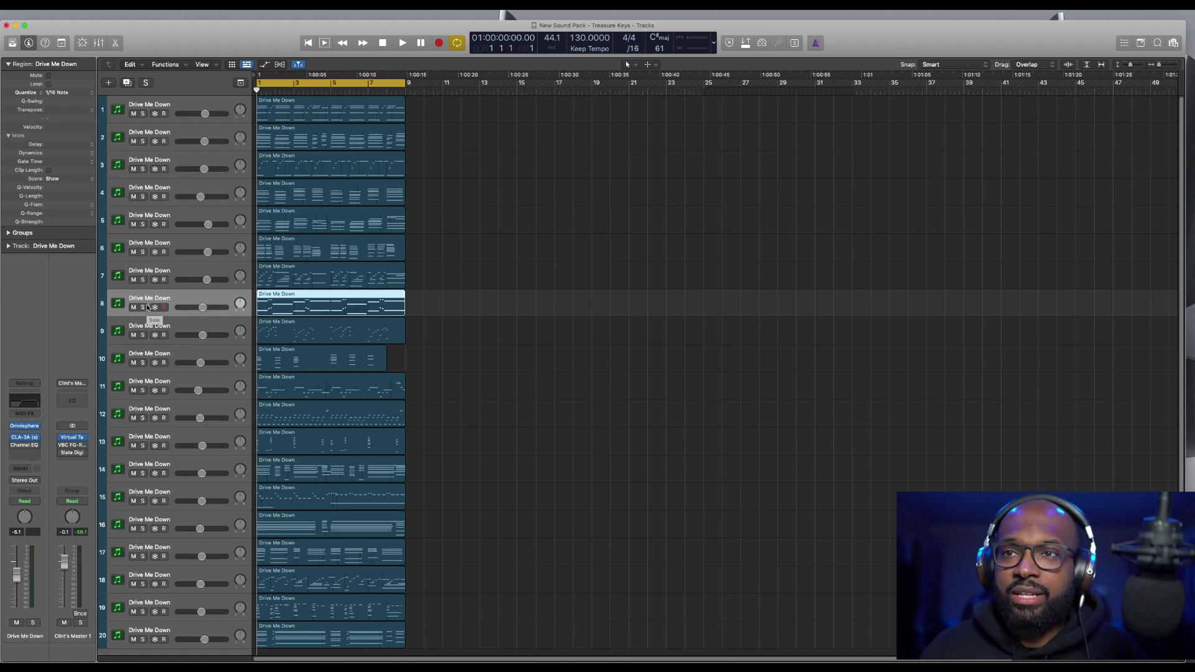
- Solo track 7, then tracks 5 and 6, and unsolo all three again
click(142, 280)
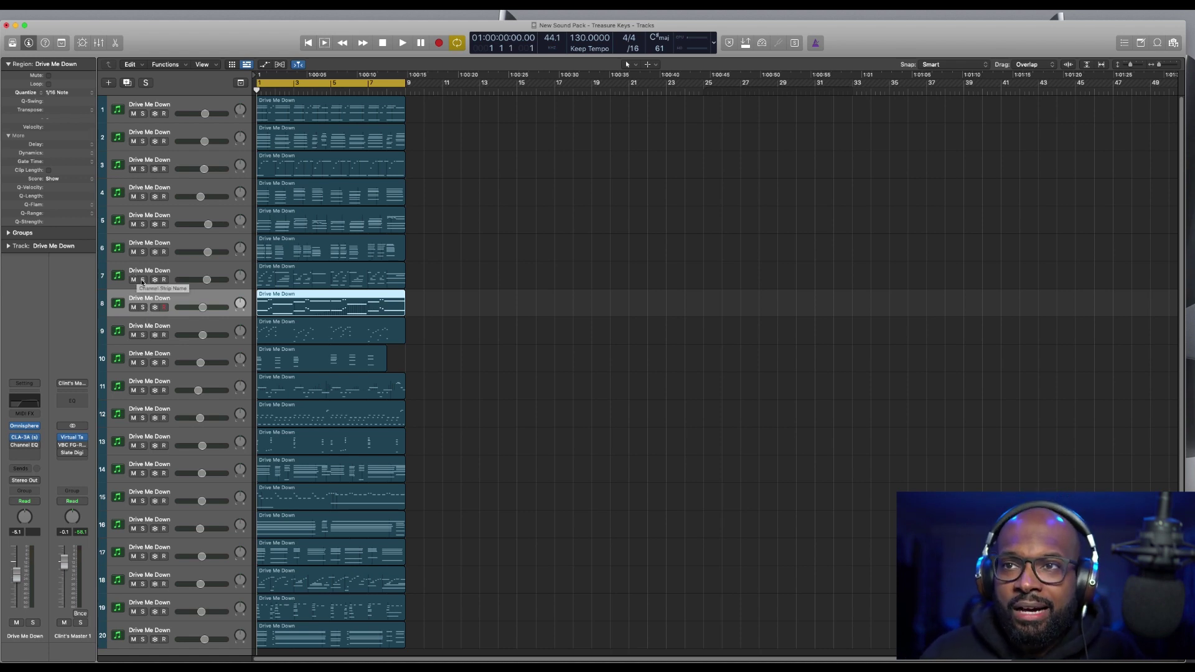
click(143, 224)
click(143, 251)
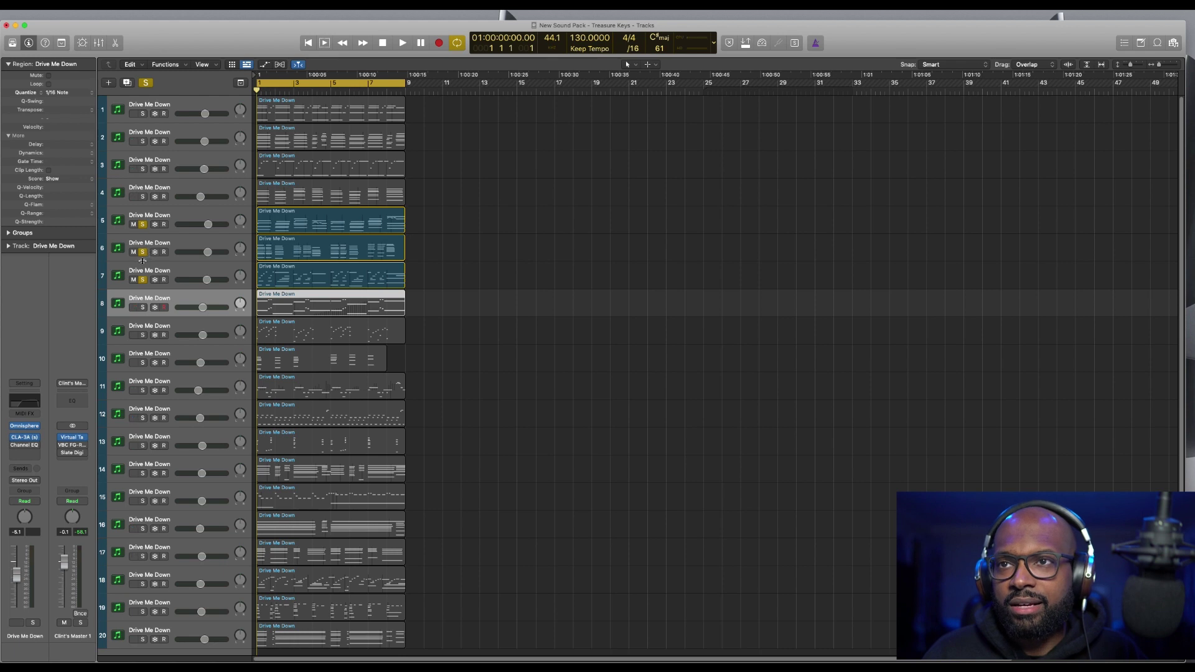
click(143, 251)
click(143, 224)
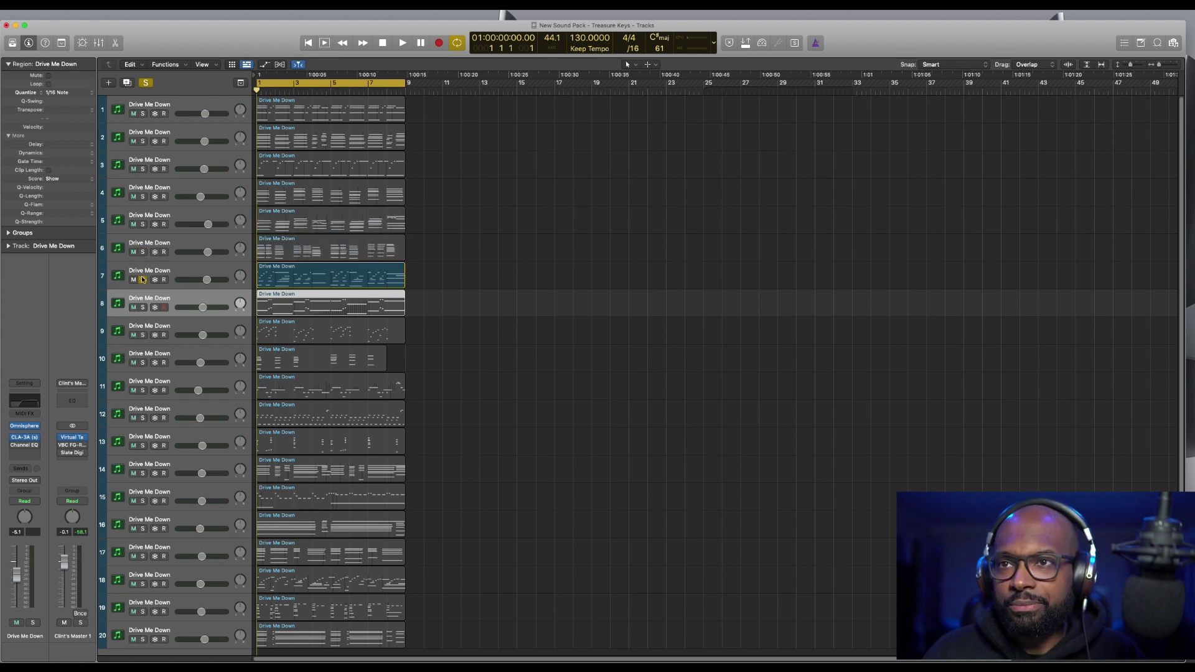
key(super+a)
click(142, 279)
- Marquee-select all 20 regions, then deselect them so no track is soloed or selected
scroll(201, 301, down, 1)
scroll(201, 301, down, 2)
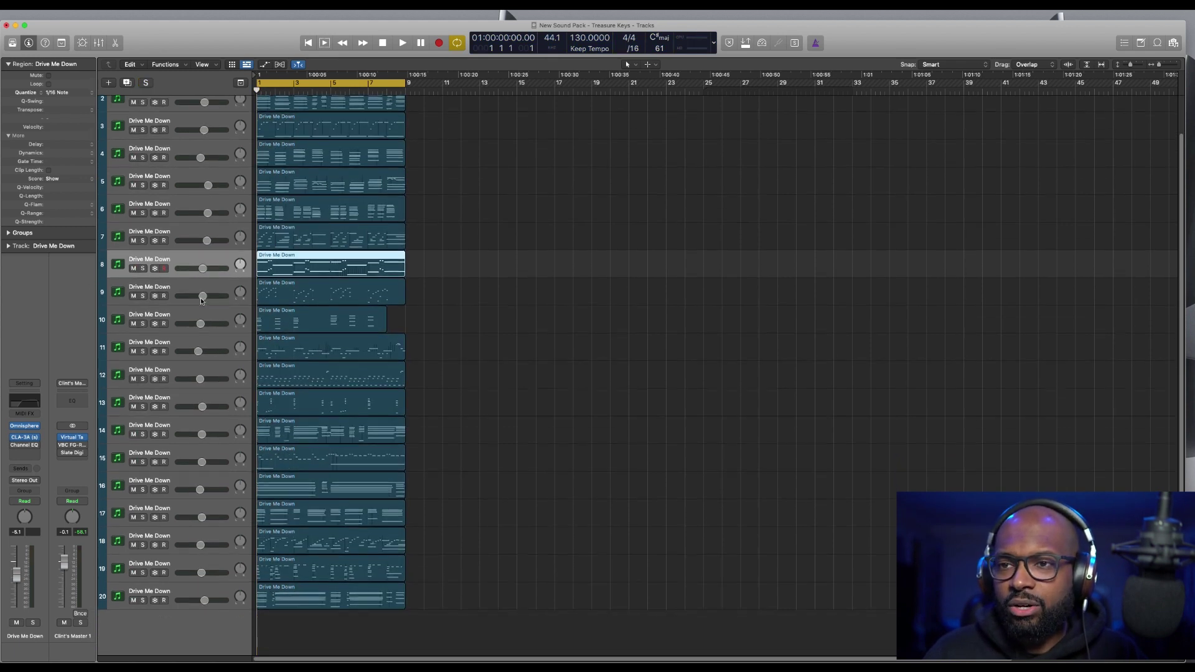
scroll(198, 285, up, 3)
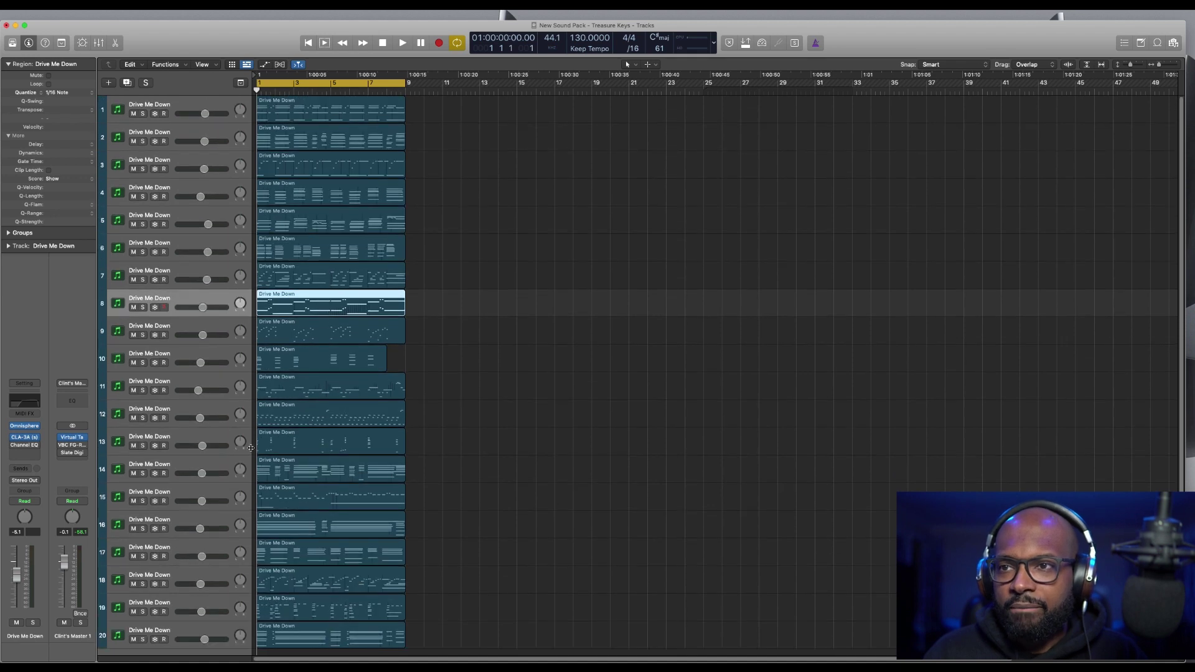
click(538, 257)
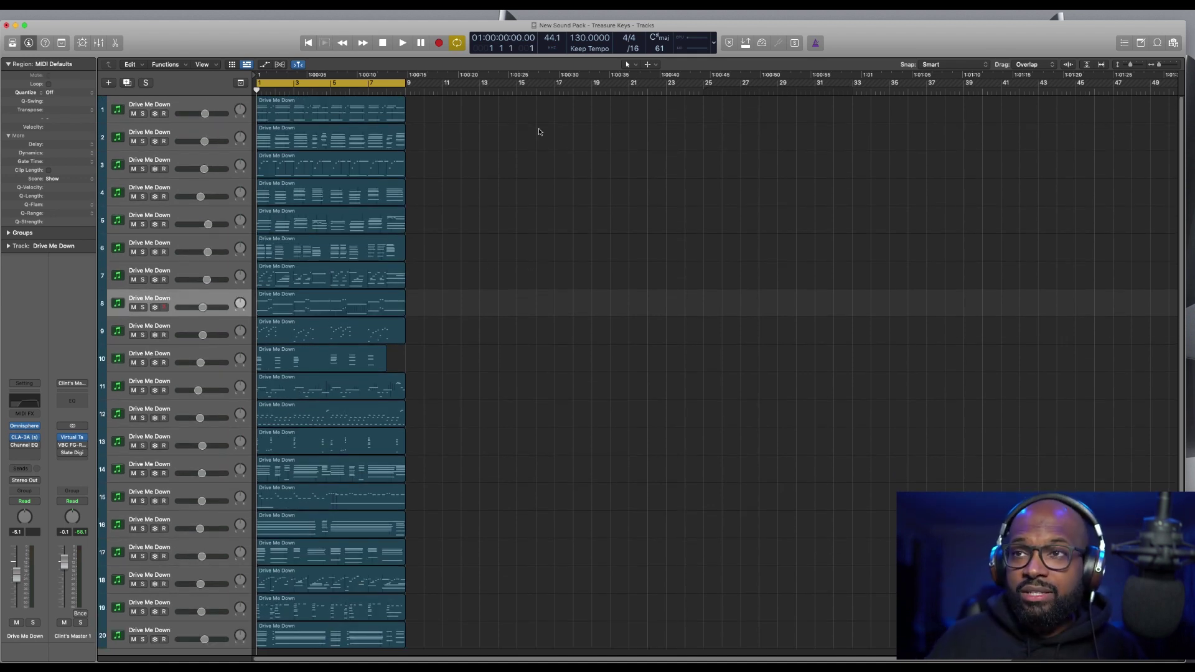
drag(438, 106, 289, 632)
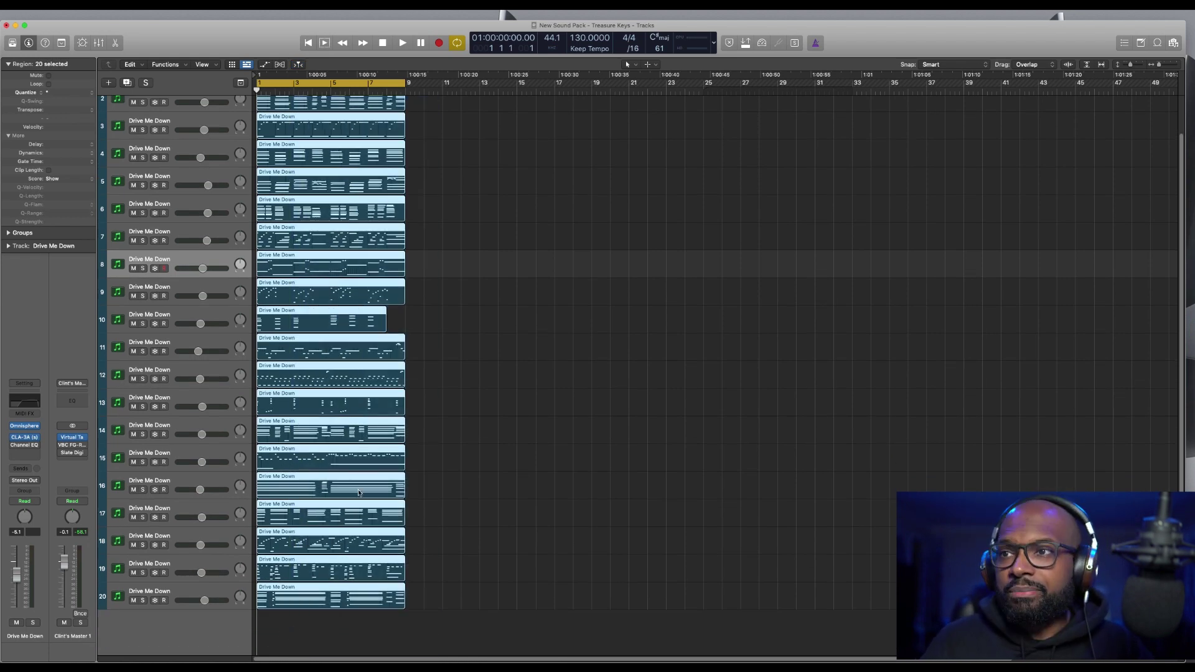
click(478, 449)
scroll(443, 131, up, 2)
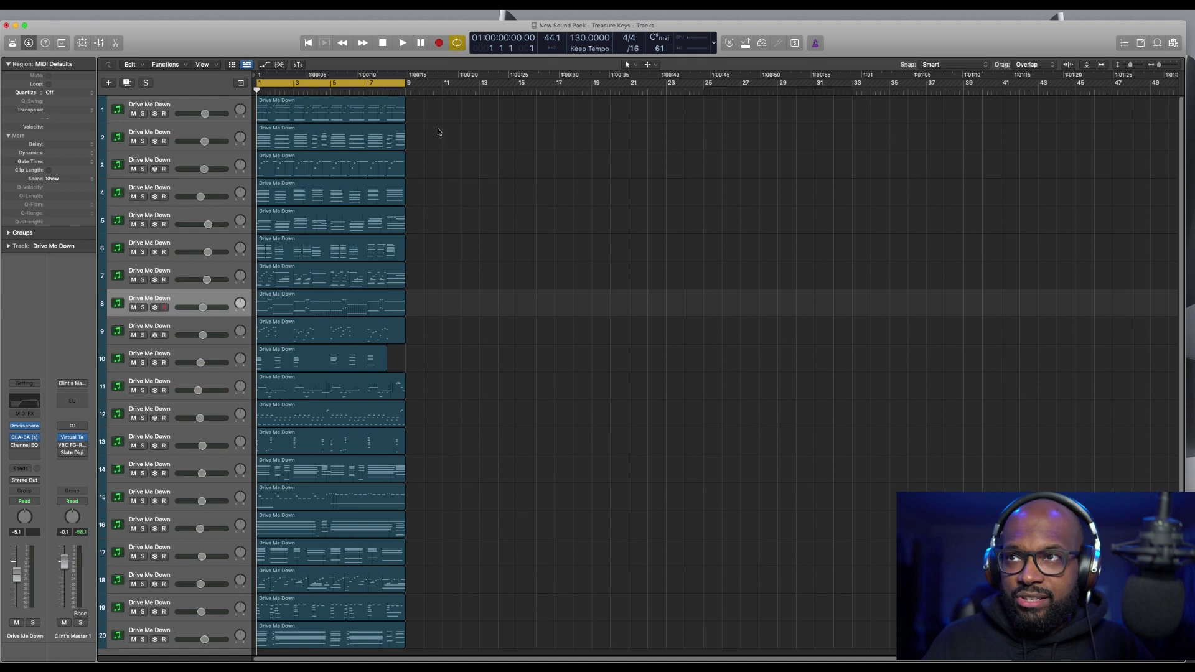
- Toggle Cycle off and on and confirm the locators span bars 1 to 9
click(457, 43)
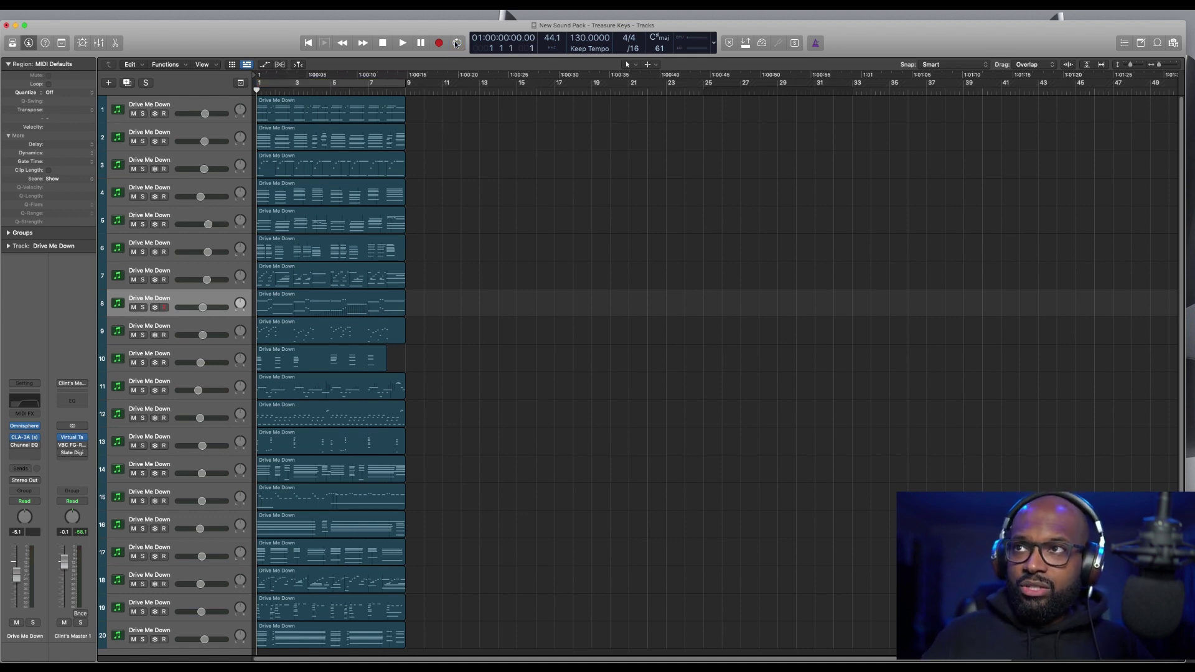
click(457, 43)
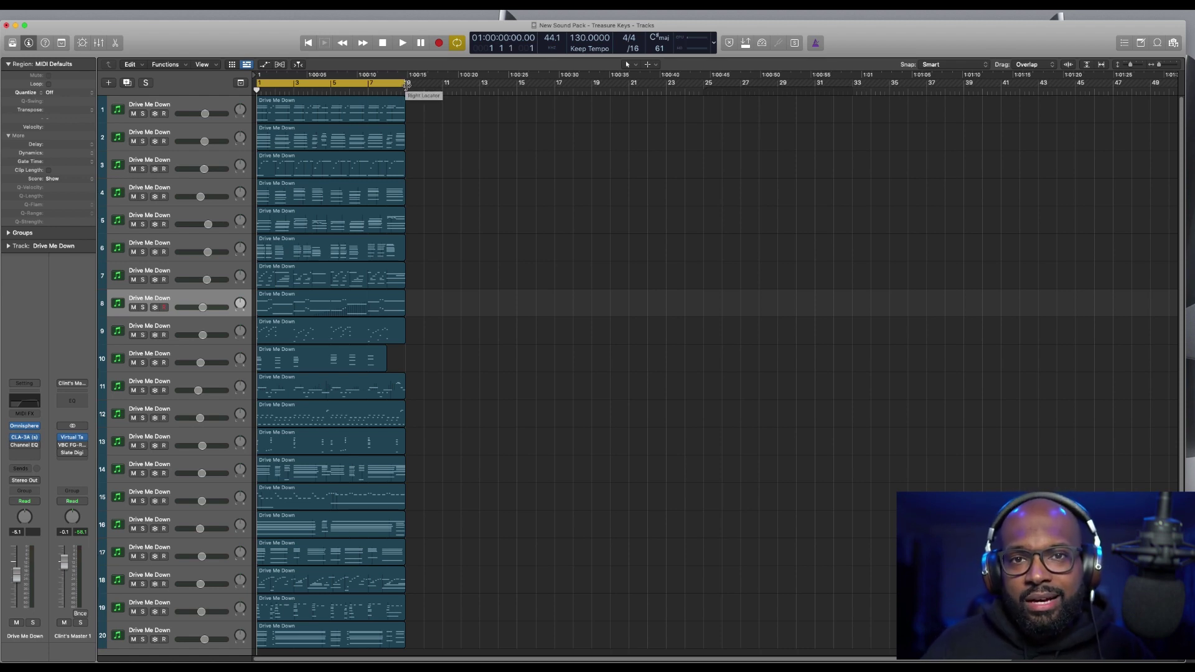
drag(407, 84, 411, 91)
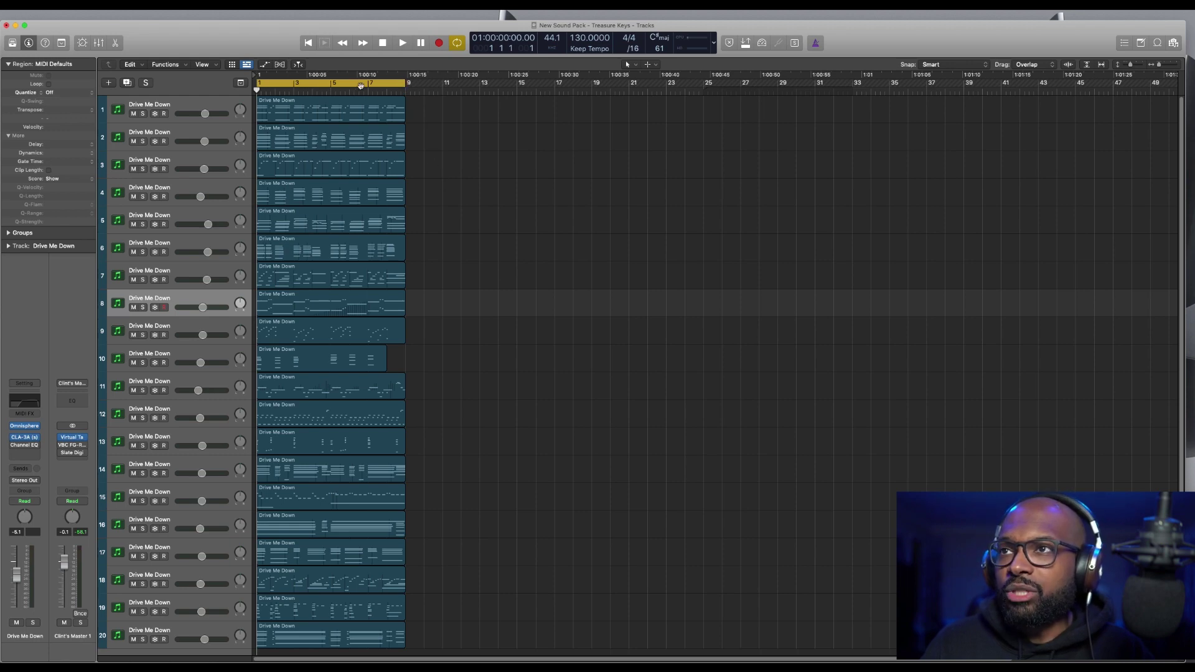
- Choose File > Export > All Tracks as Audio Files
click(73, 13)
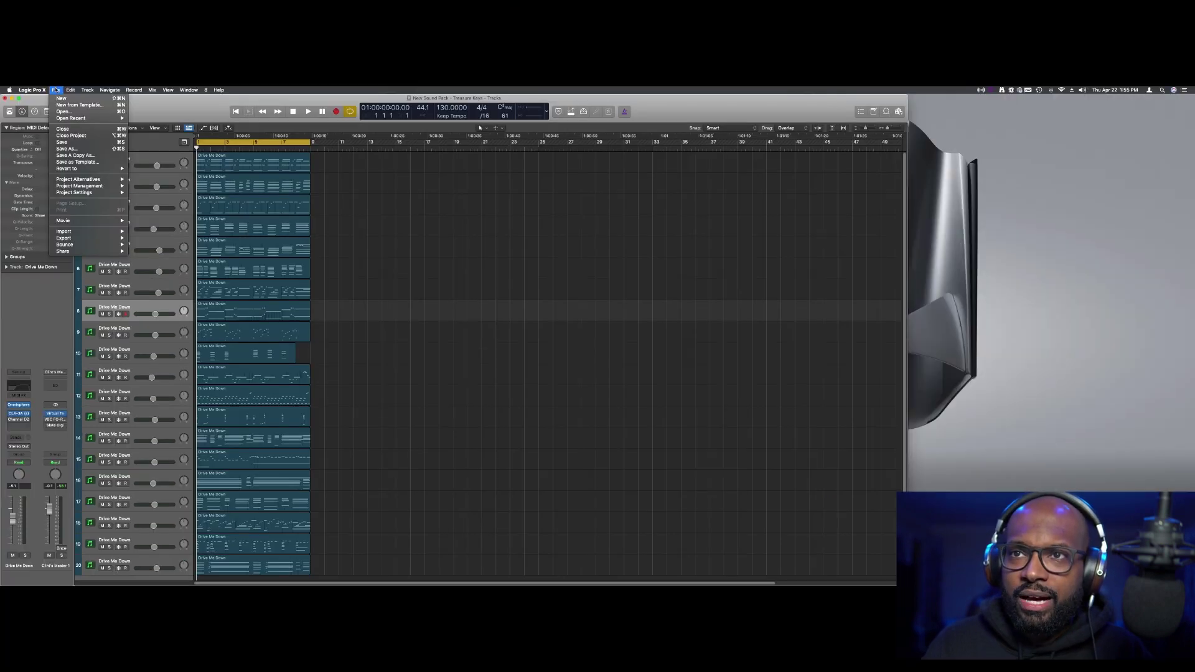
mouse_move(71, 239)
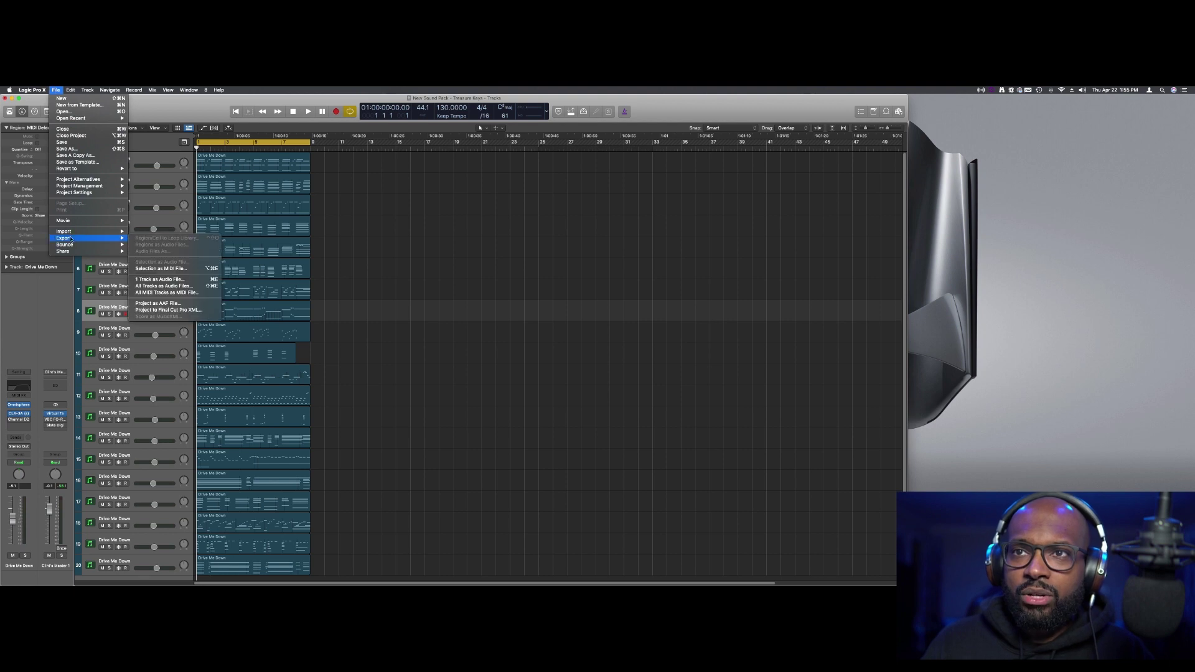
click(161, 286)
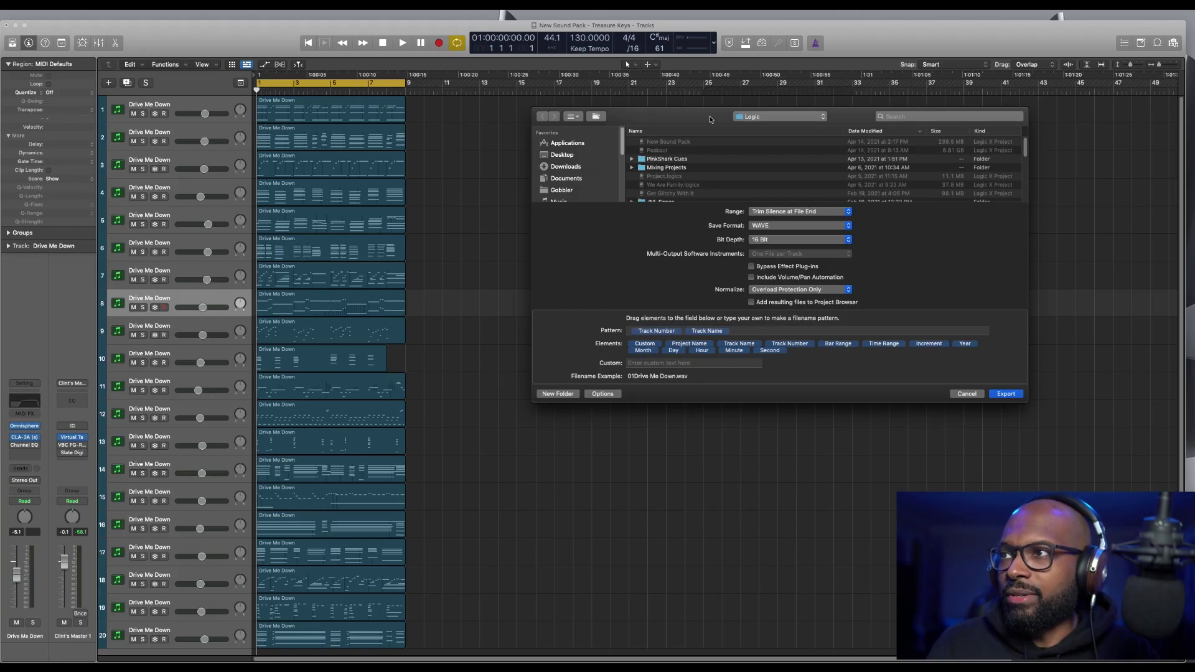
- Create a new 'Individual Stems' folder inside Desktop > Songs as the export destination
drag(709, 118, 616, 198)
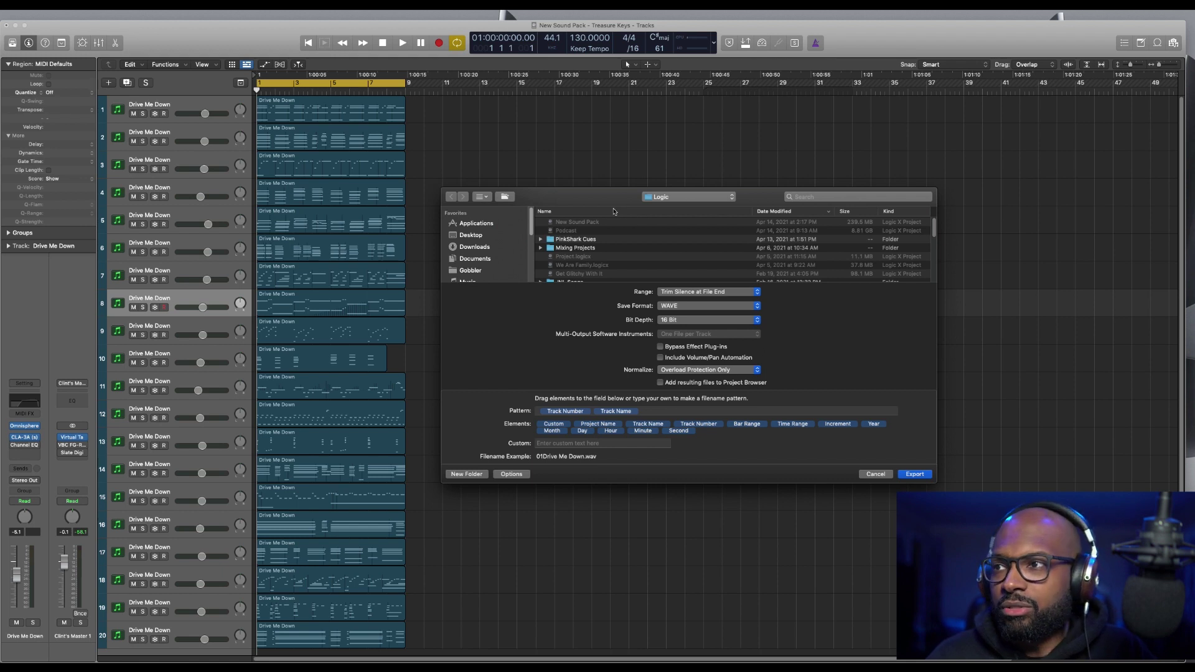
drag(611, 203, 598, 201)
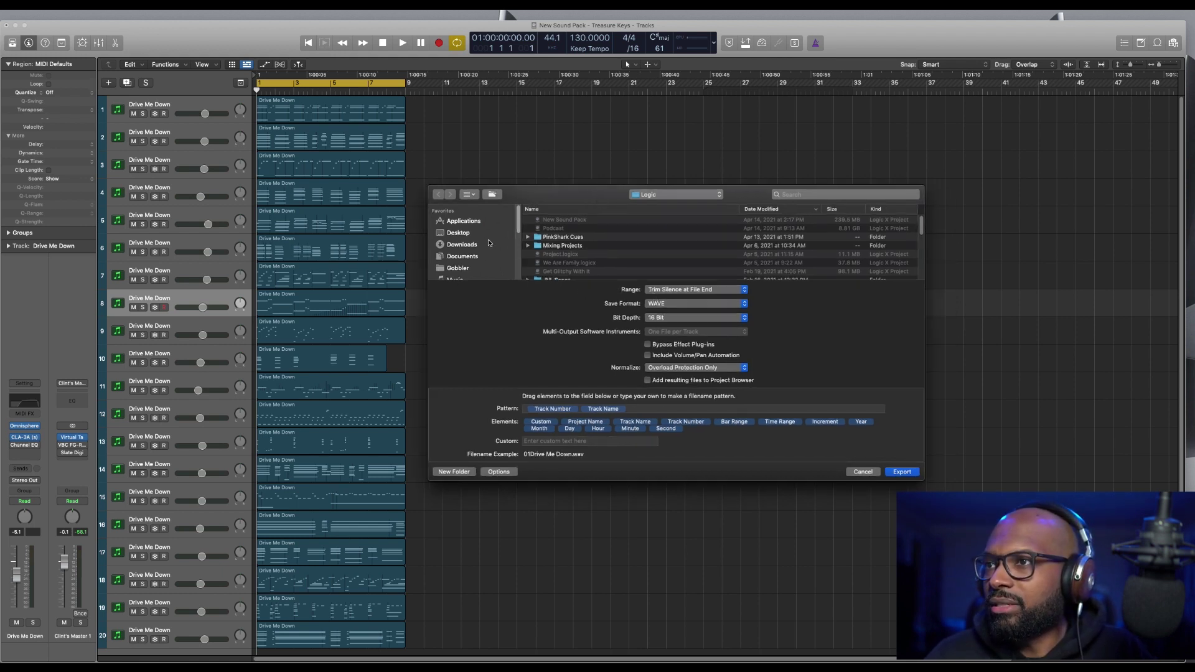
click(457, 232)
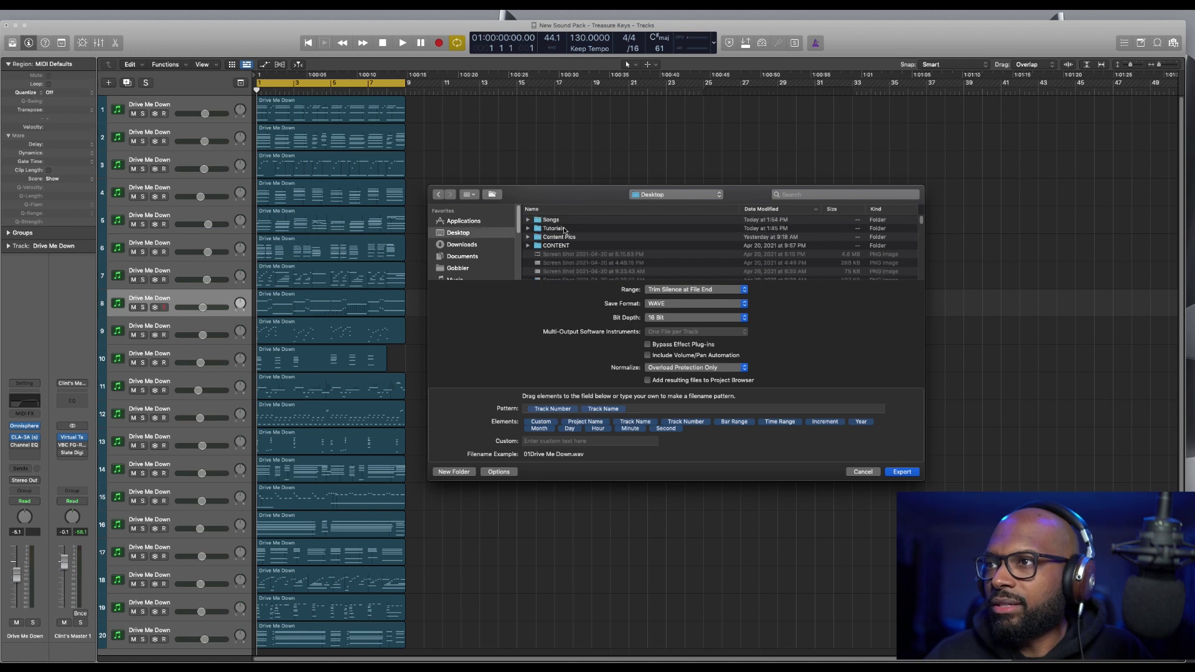
double_click(598, 220)
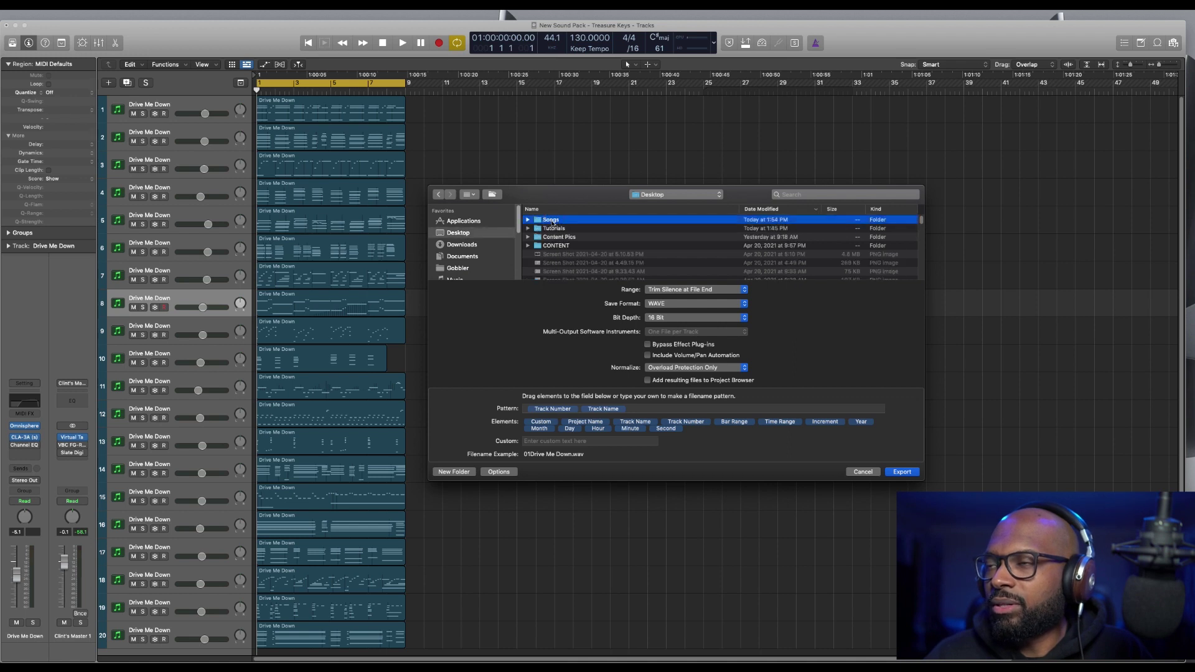
click(453, 471)
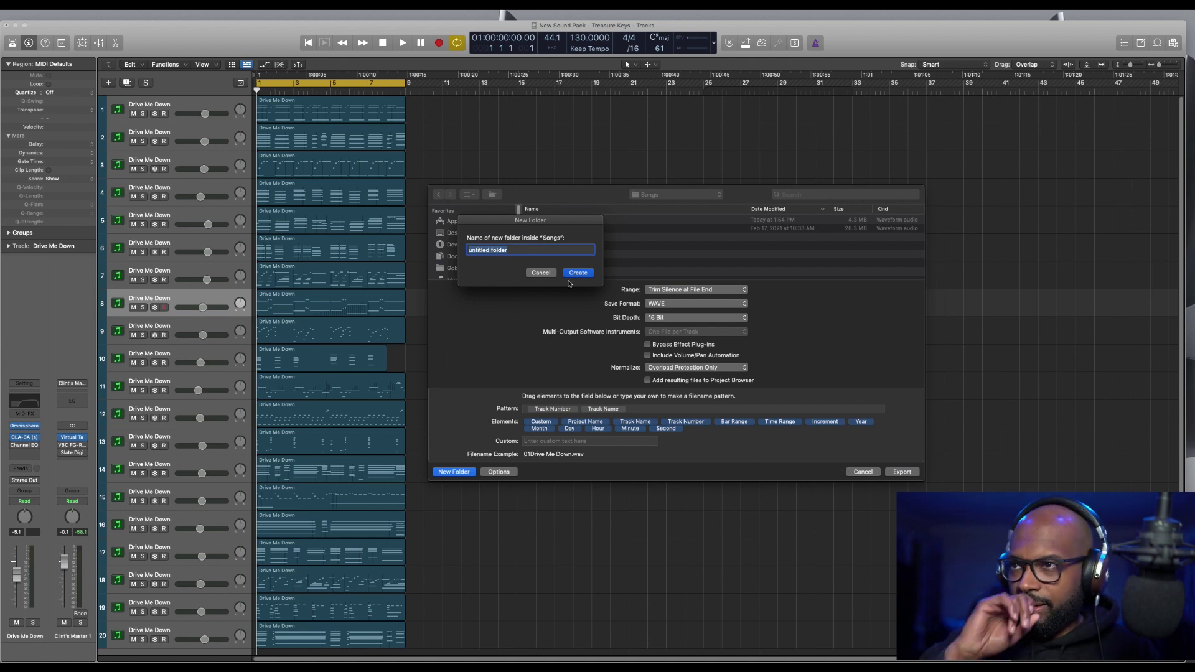
text(Ind)
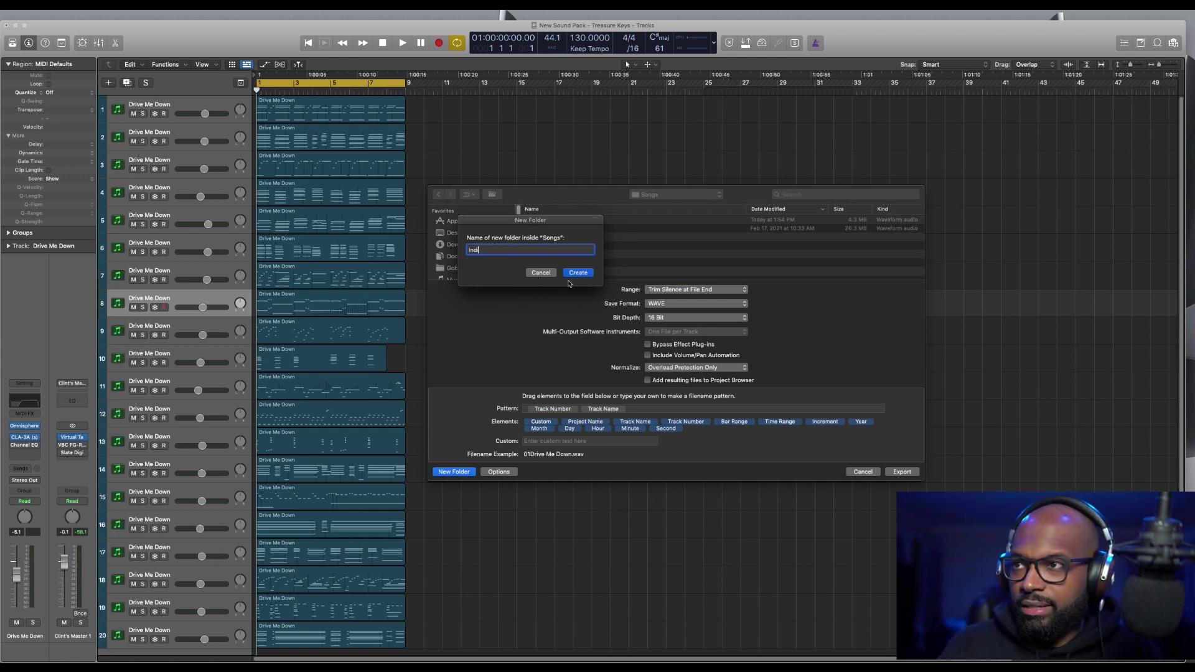
text(ividual Stems)
key(Return)
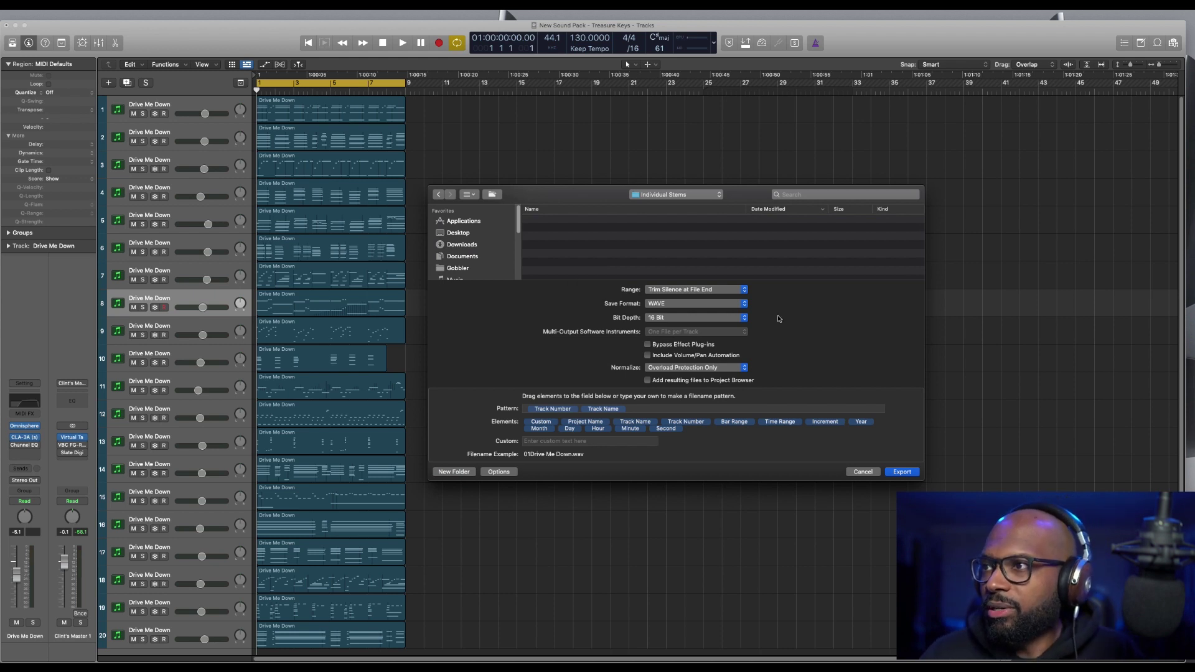
- Set the range to Export Cycle Range Only, keep 16 Bit, and toggle Bypass Effect Plug-ins
click(744, 289)
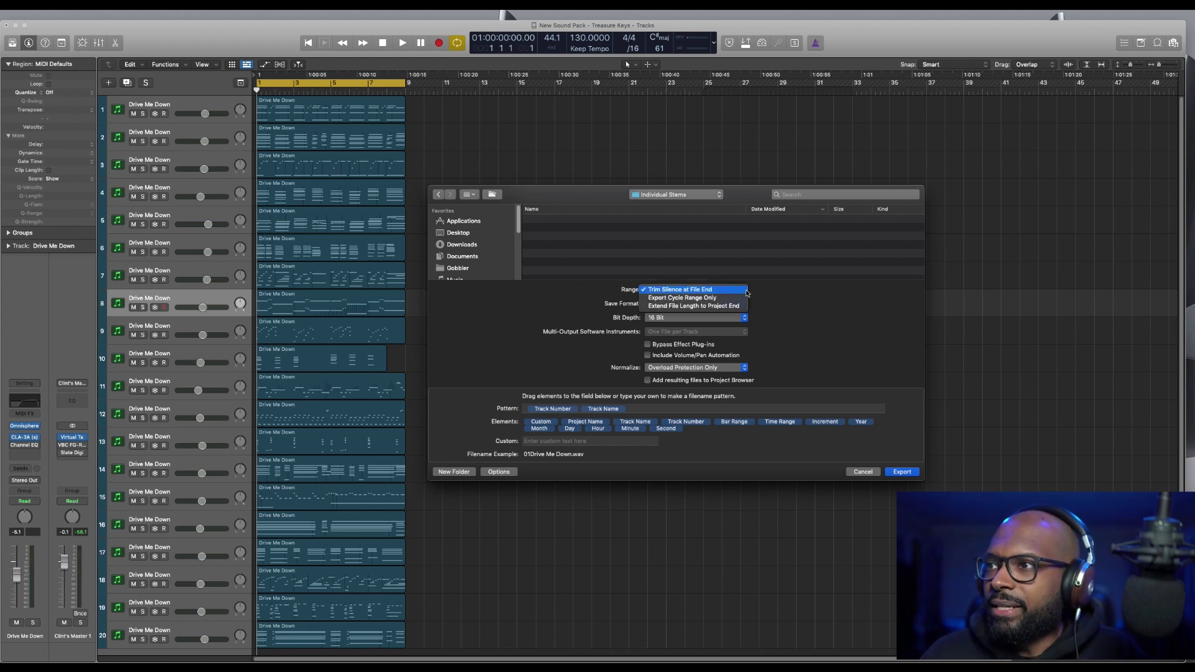
click(744, 291)
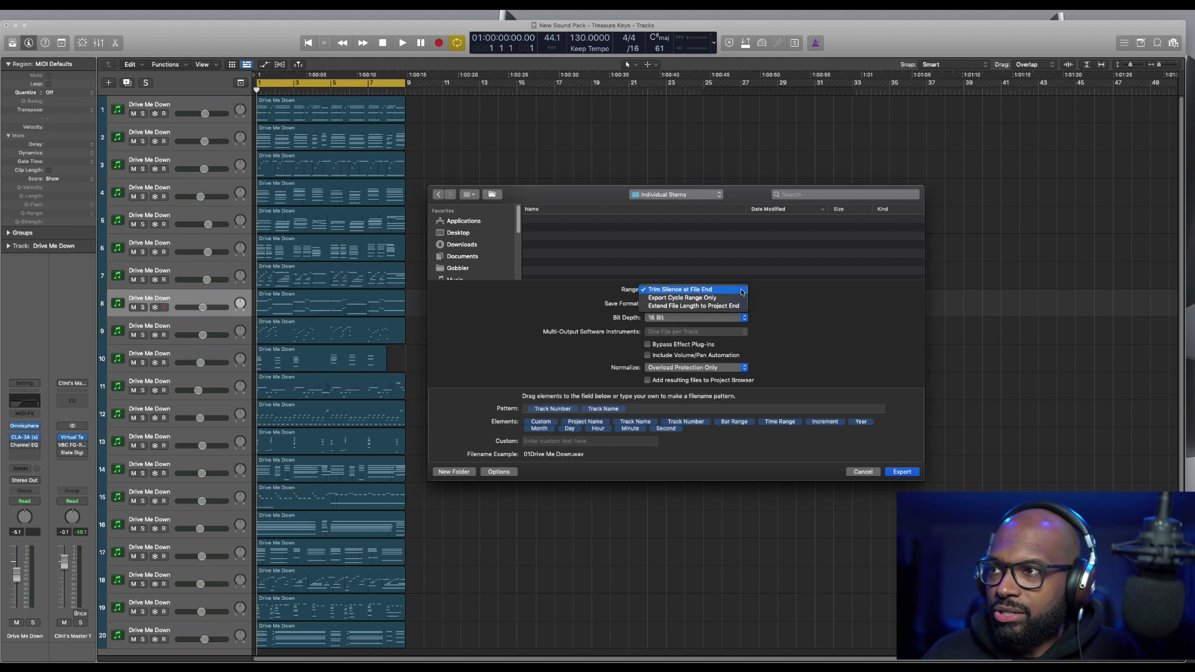
click(699, 301)
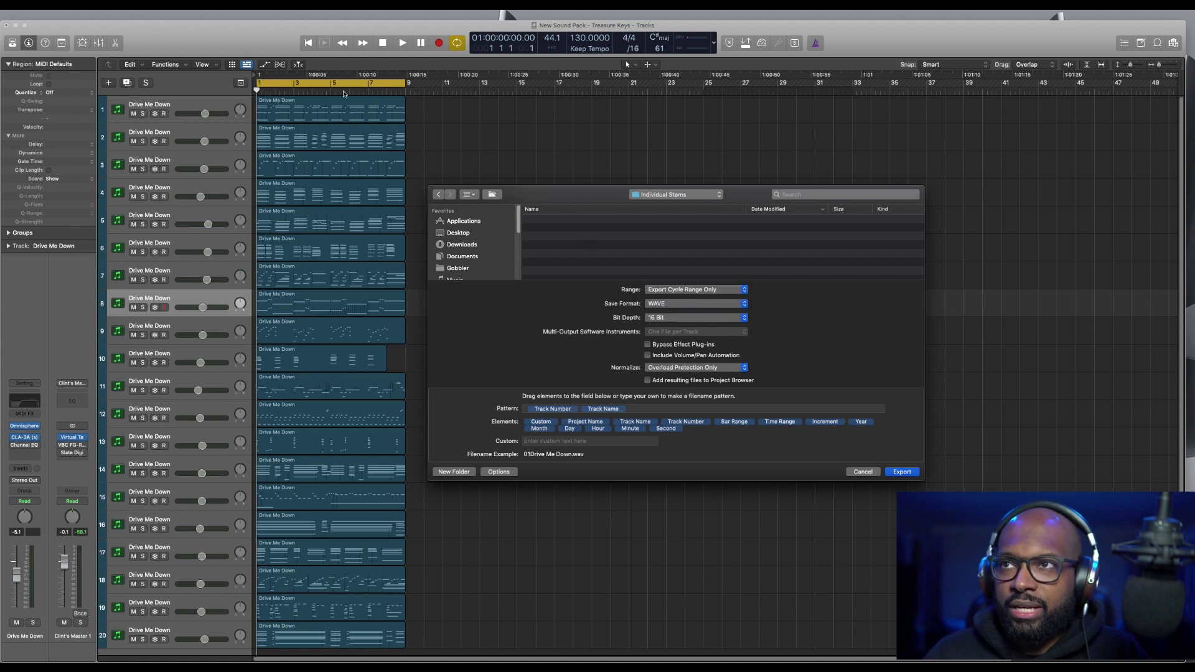
click(744, 291)
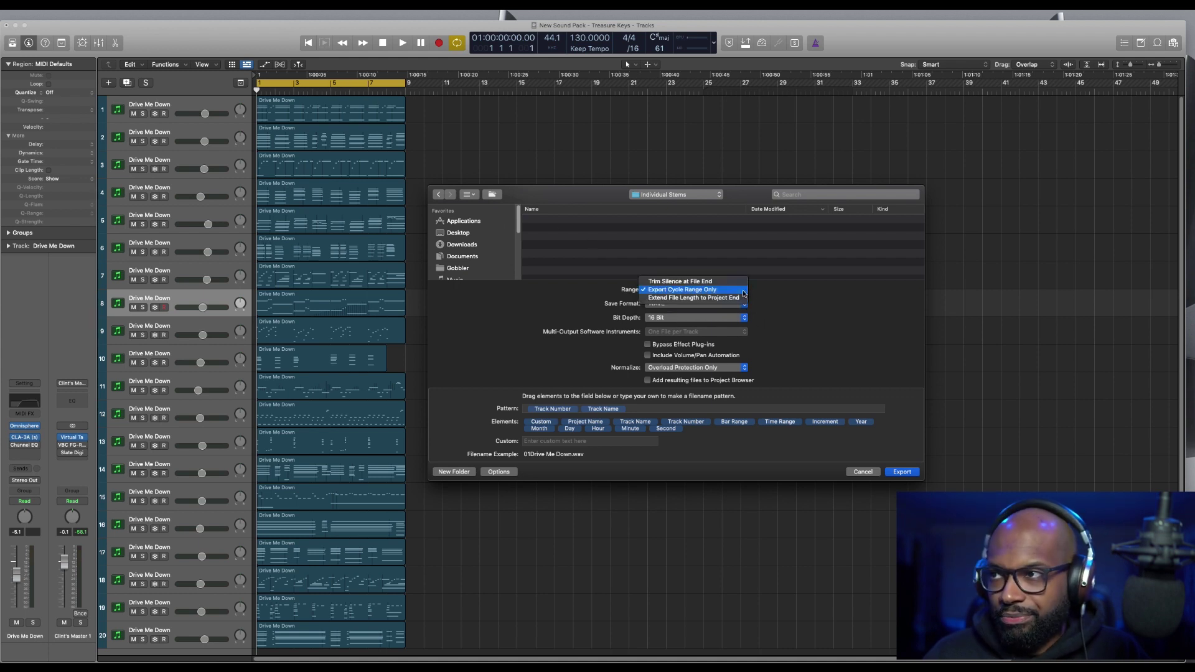
click(744, 290)
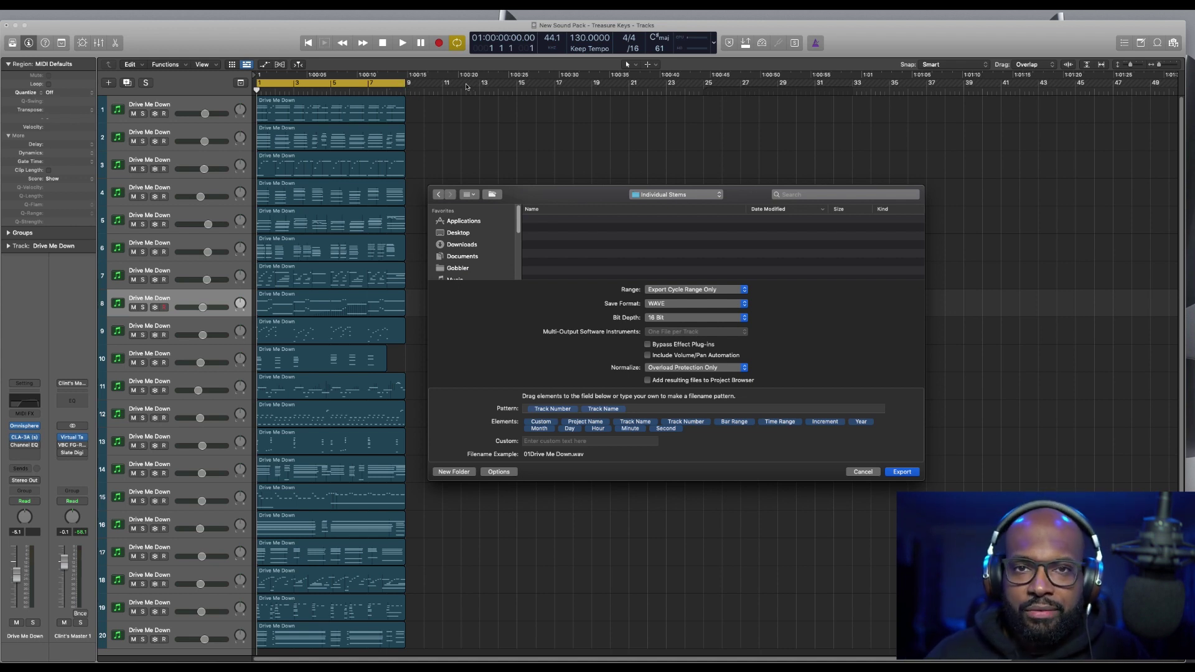
click(742, 318)
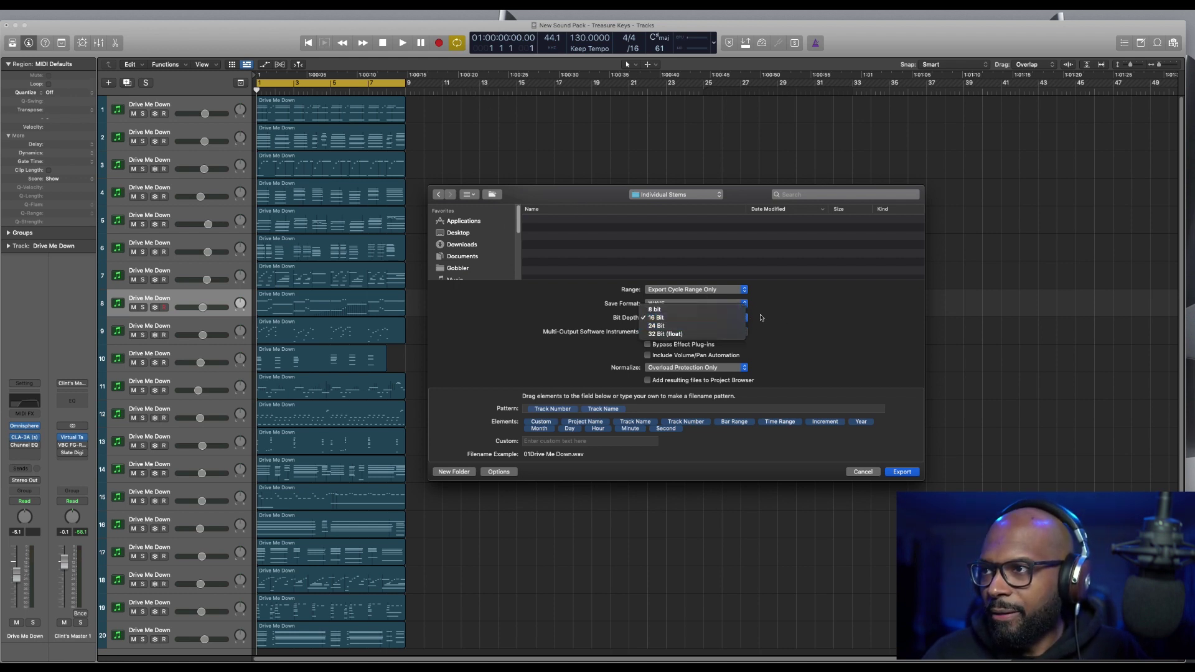
click(815, 313)
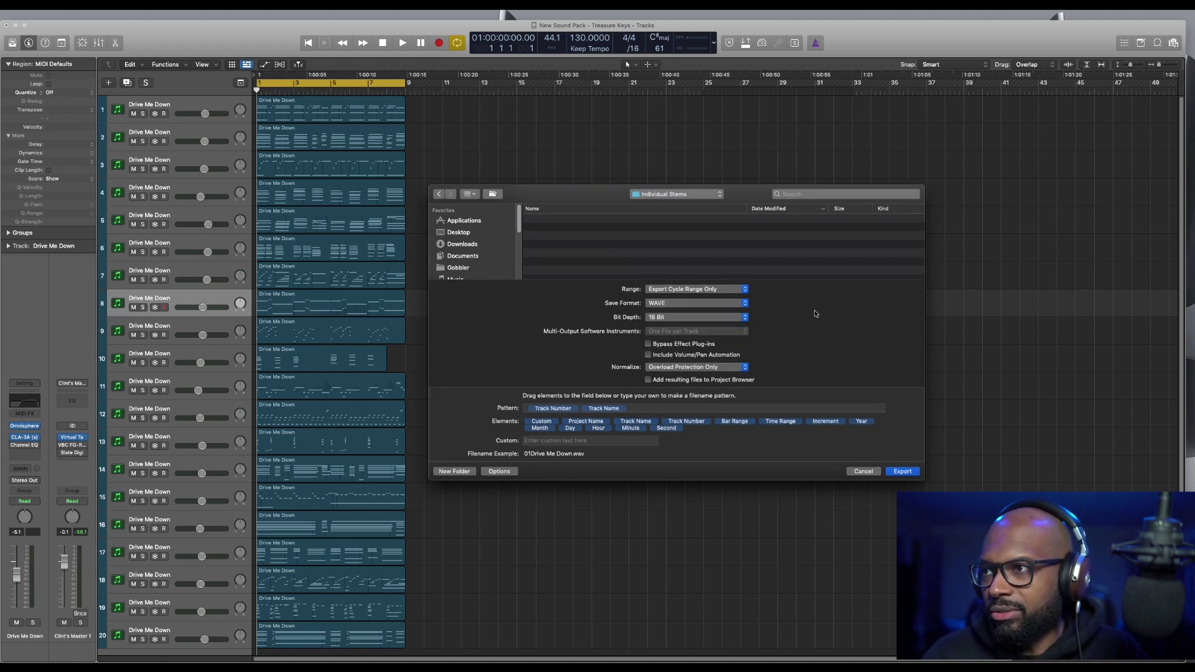
click(648, 345)
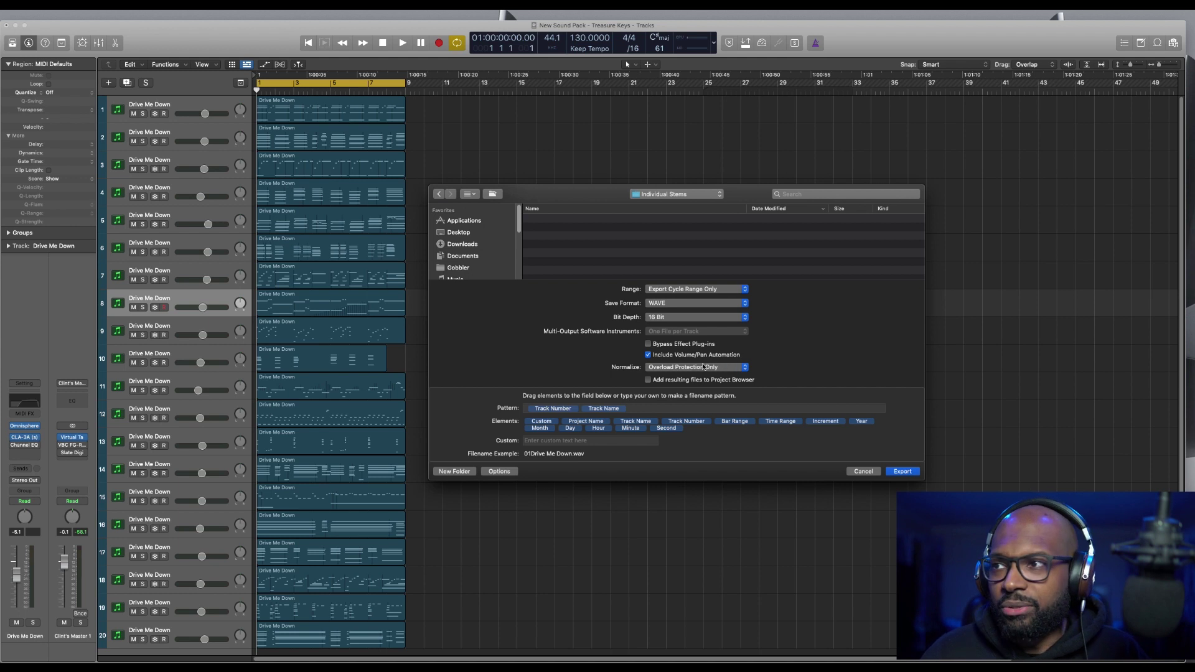
- Uncheck Include Volume/Pan Automation and set Normalize to Off
click(648, 356)
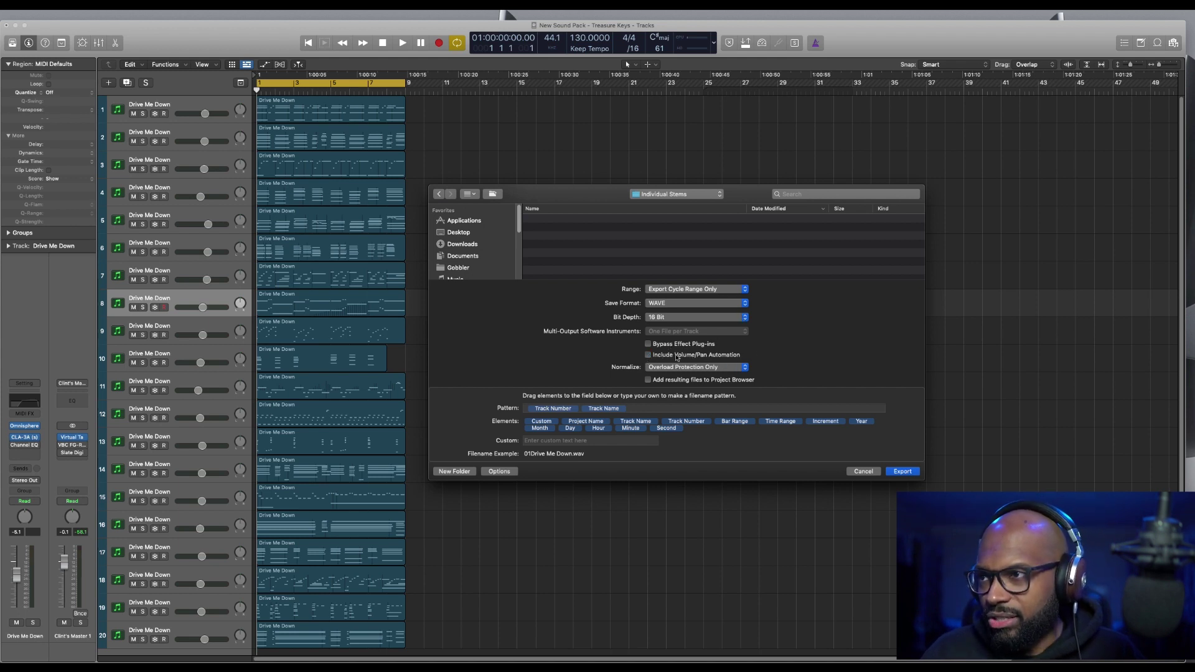
click(746, 367)
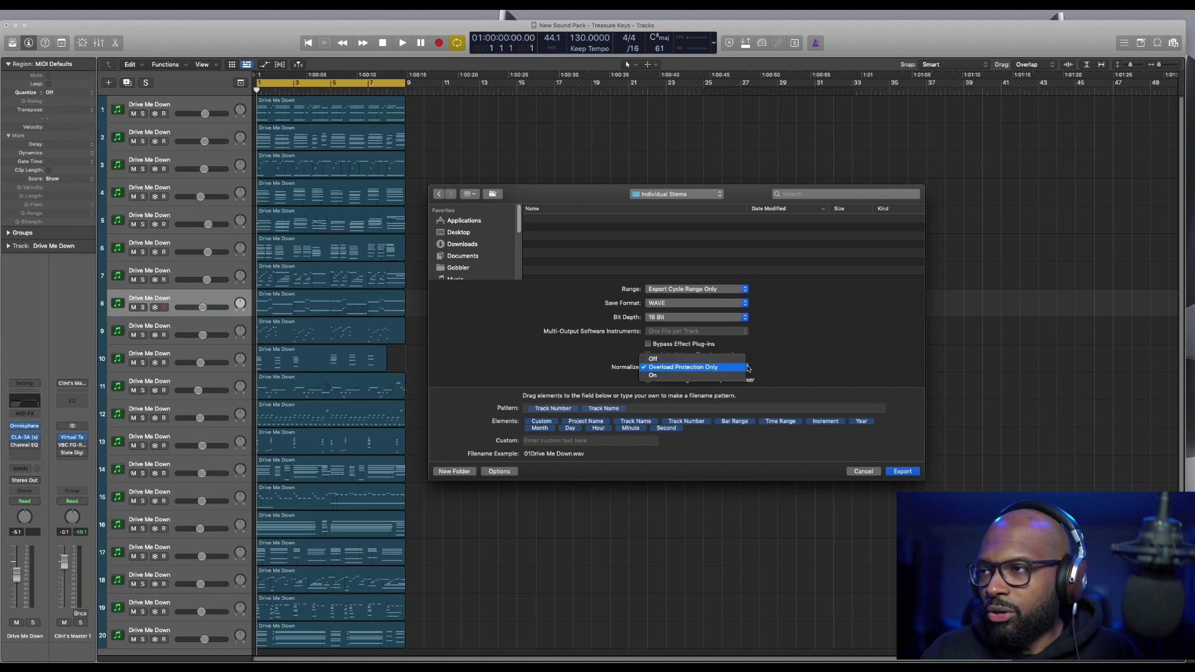
click(697, 356)
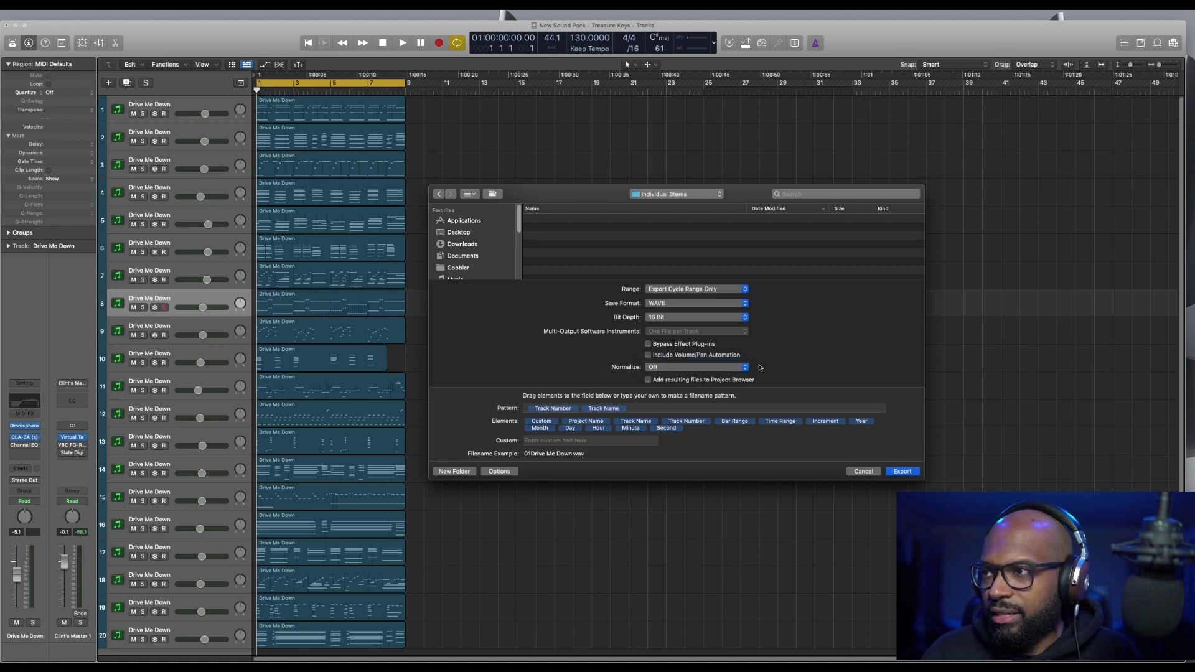
click(746, 368)
click(778, 367)
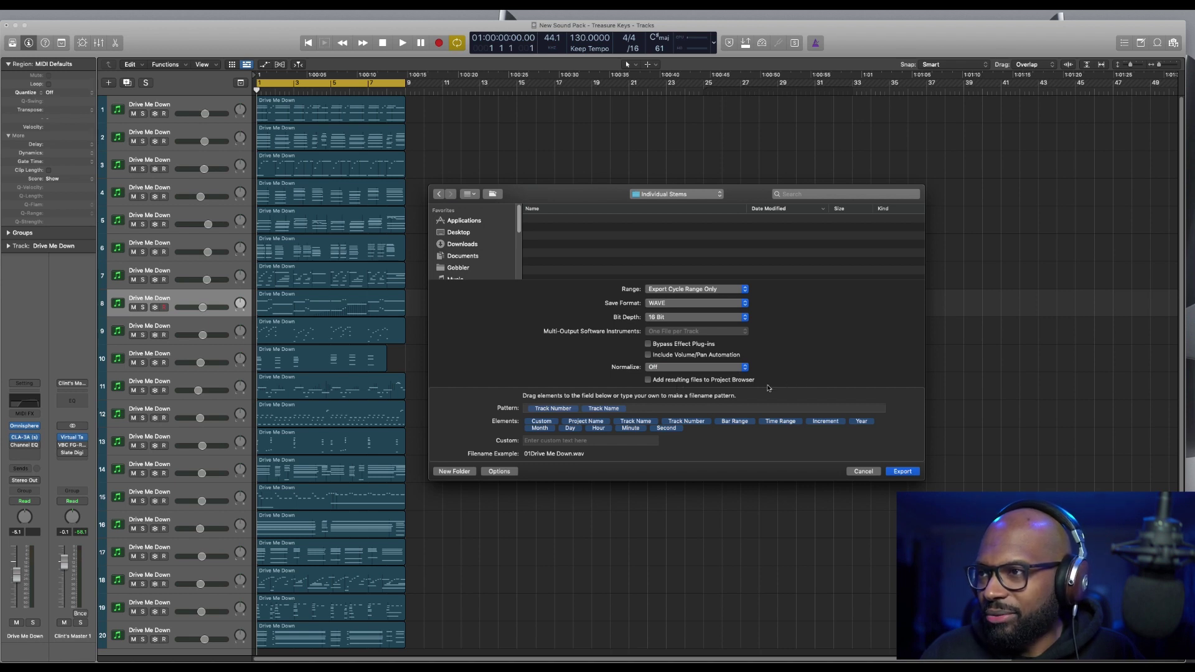
- Clear the filename pattern and add Track Name, Year and Project Name elements
click(634, 409)
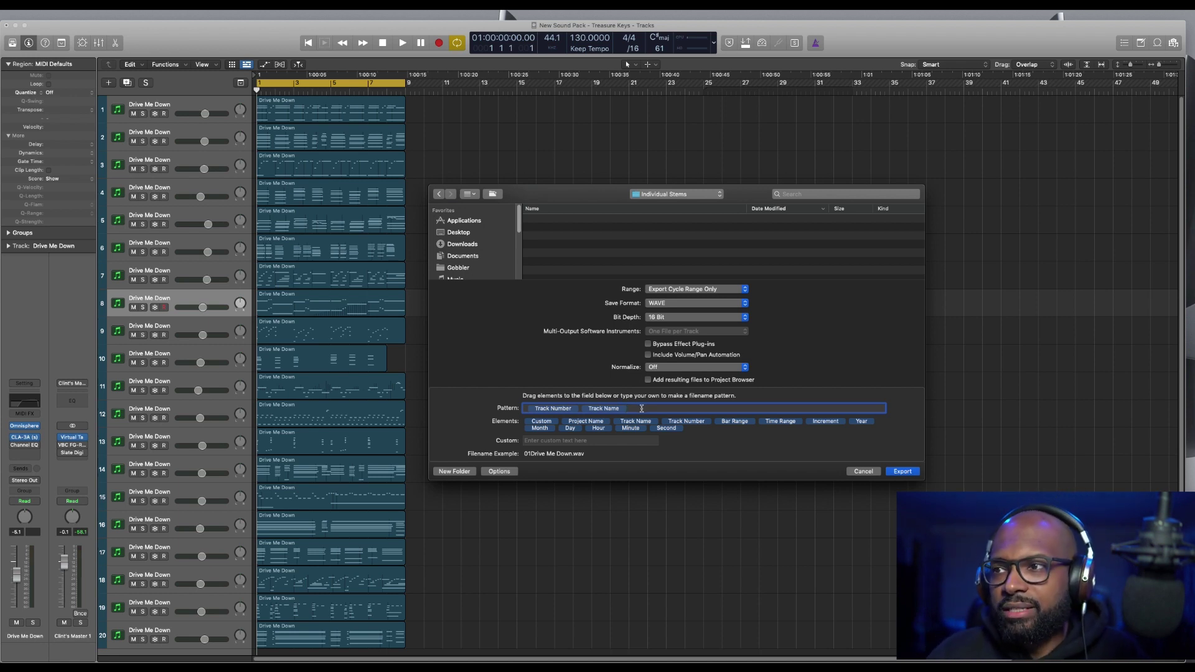
key(BackSpace)
key(BackSpace)
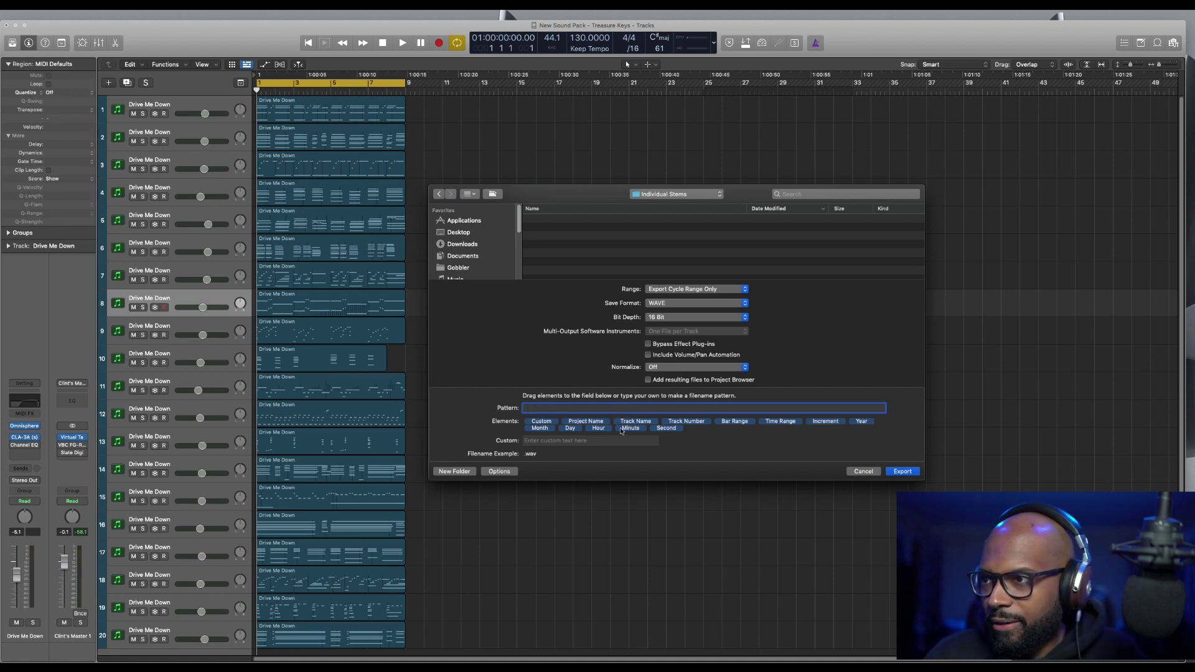
click(634, 421)
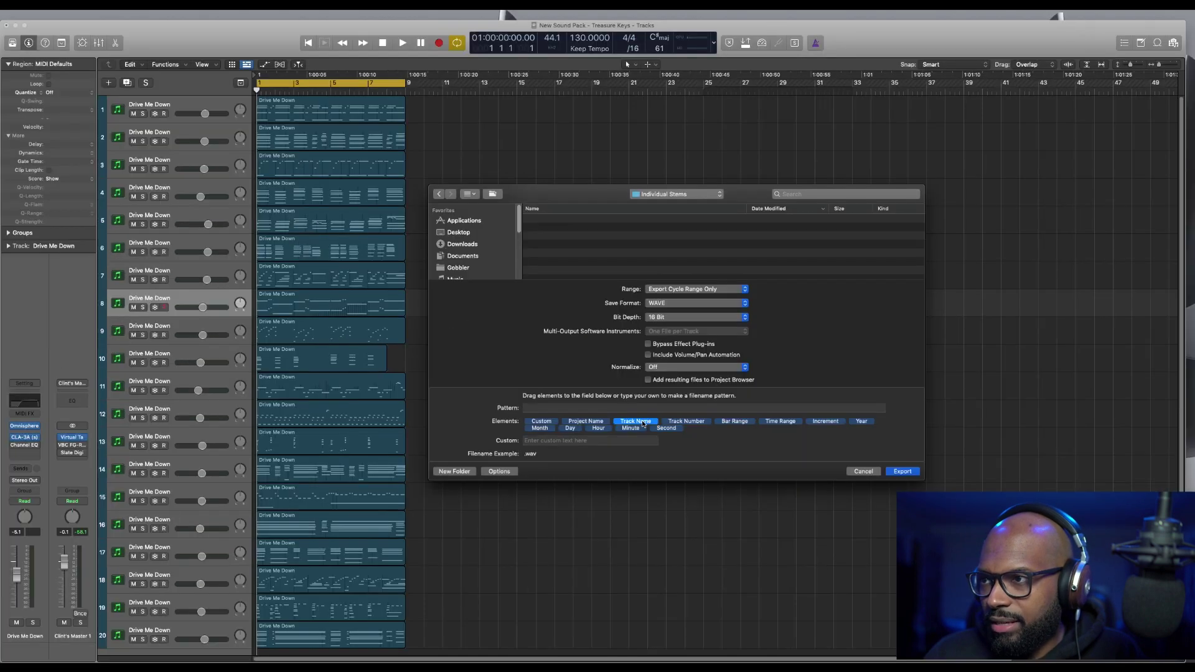
drag(644, 423, 550, 408)
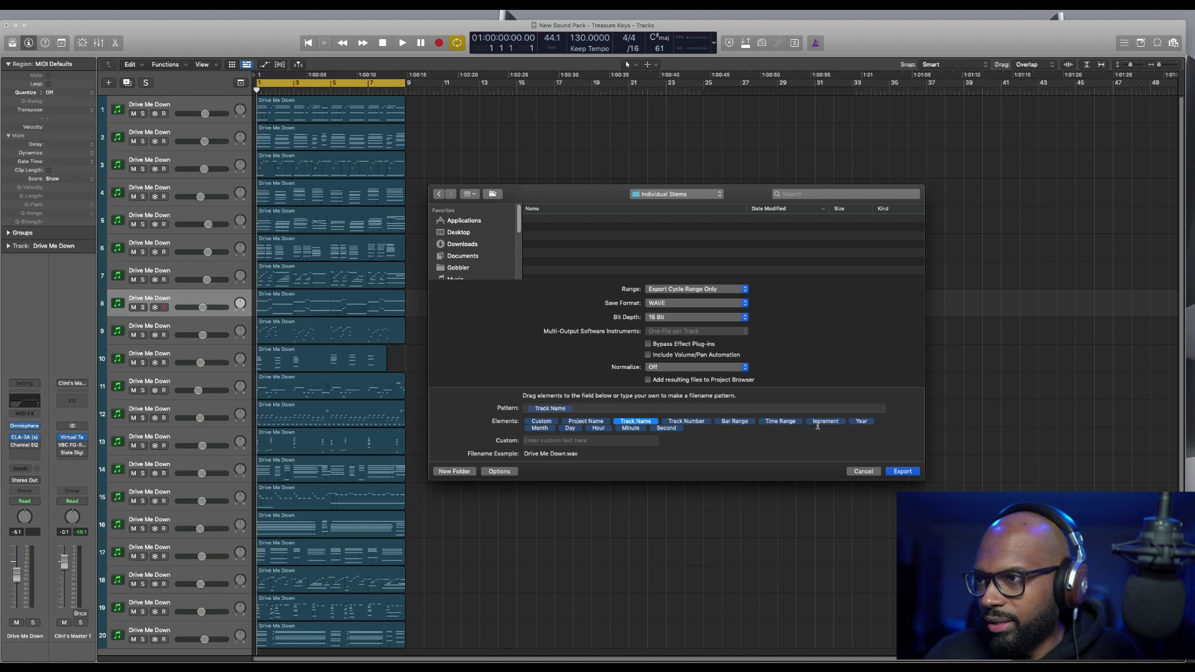
drag(862, 421, 607, 410)
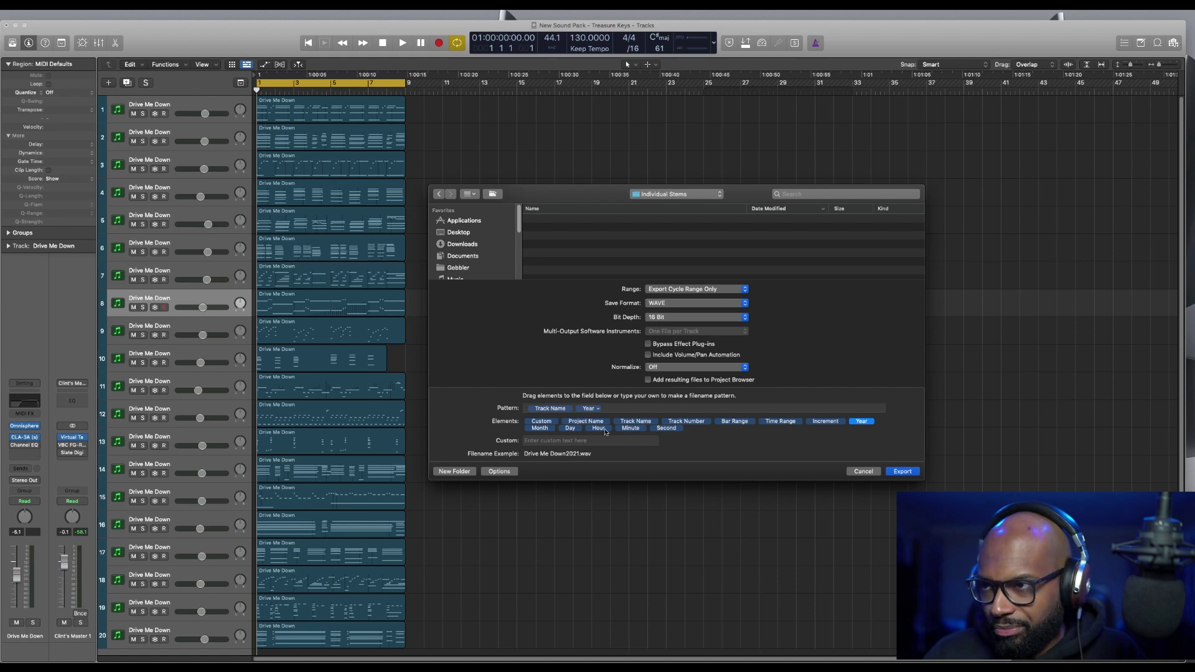
click(635, 421)
drag(596, 425, 531, 408)
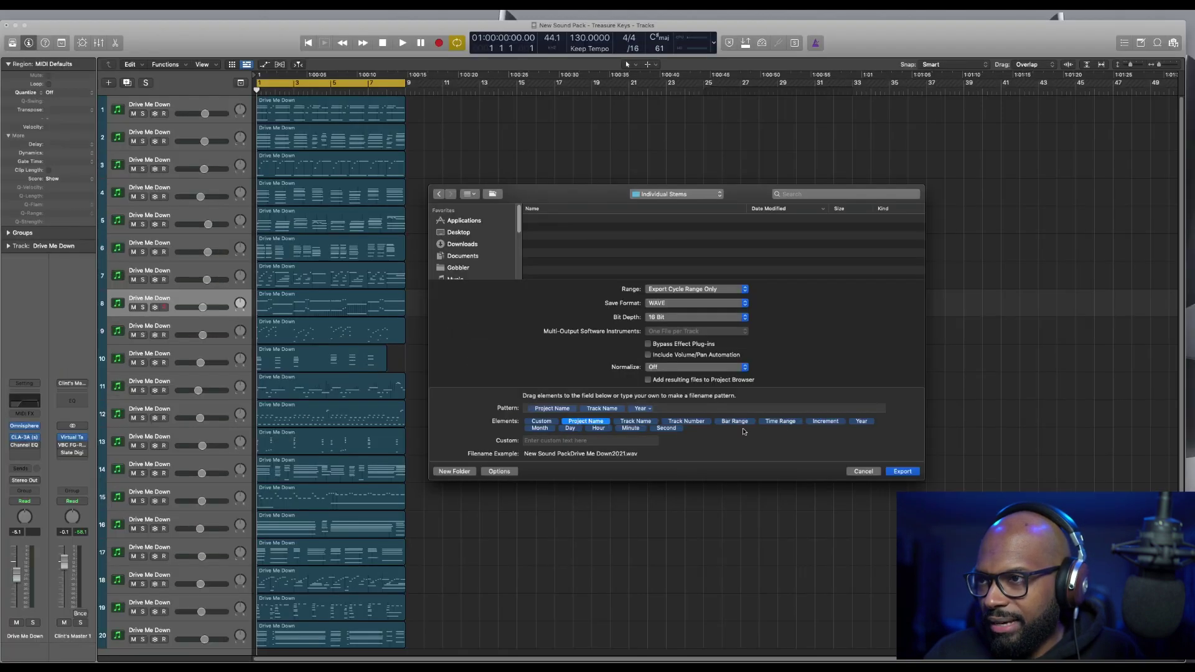
- Rearrange the Year and Track Name tokens and delete Project Name from the pattern
click(671, 409)
click(639, 410)
drag(639, 410, 591, 409)
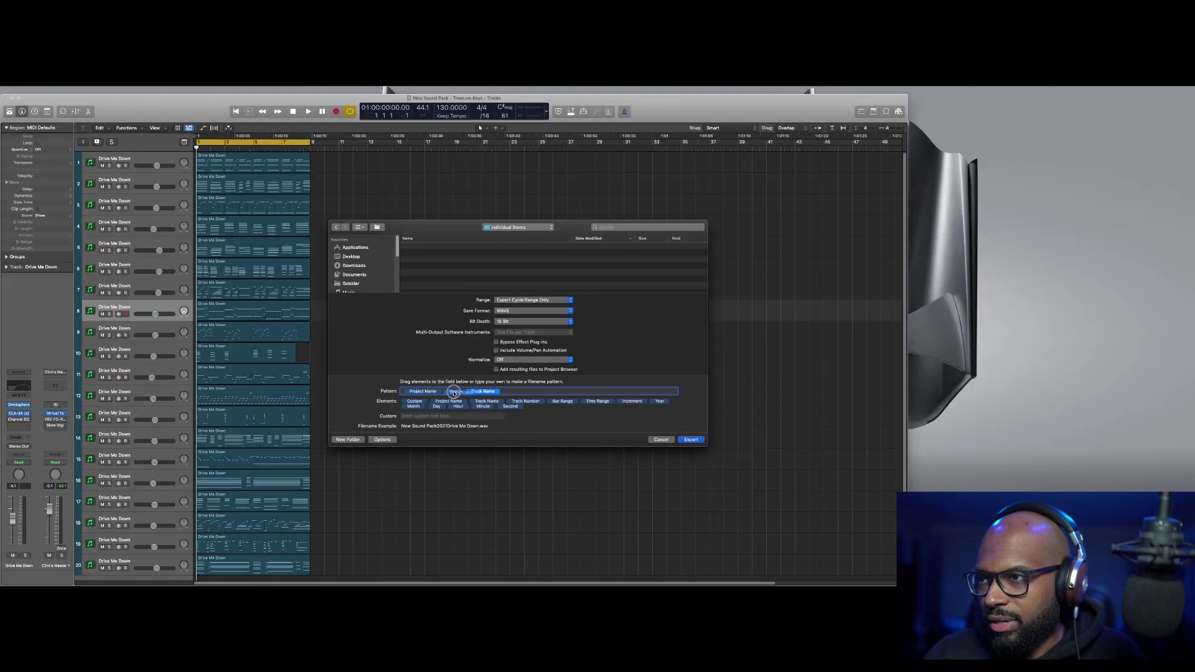
drag(454, 392, 453, 393)
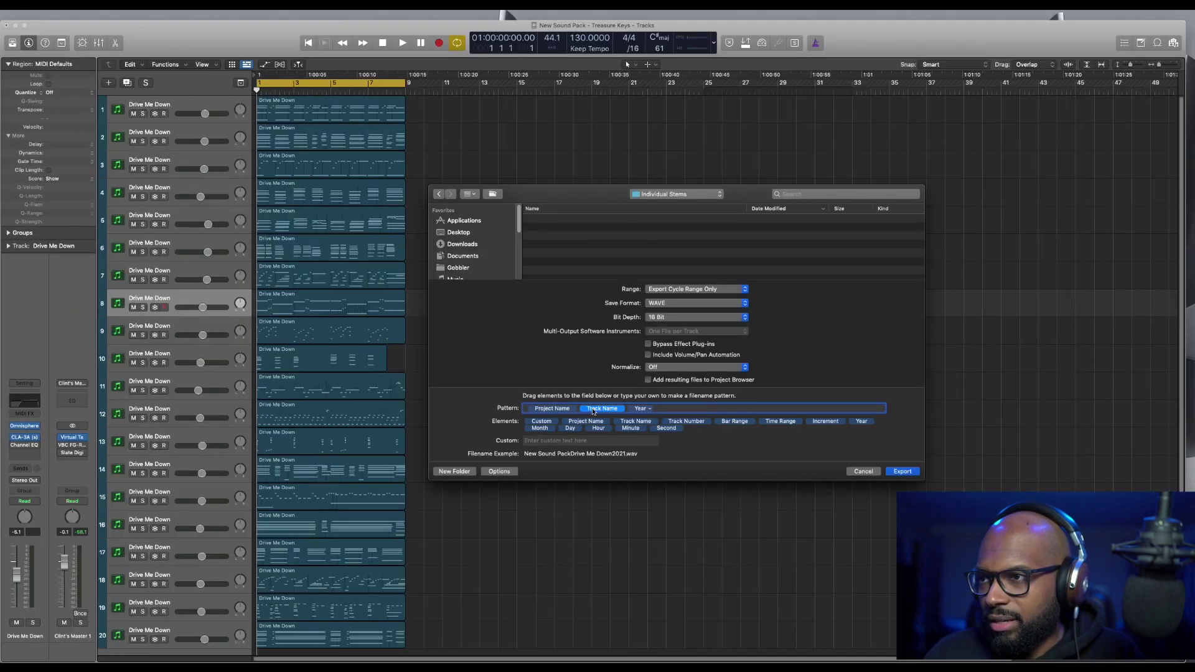
click(647, 410)
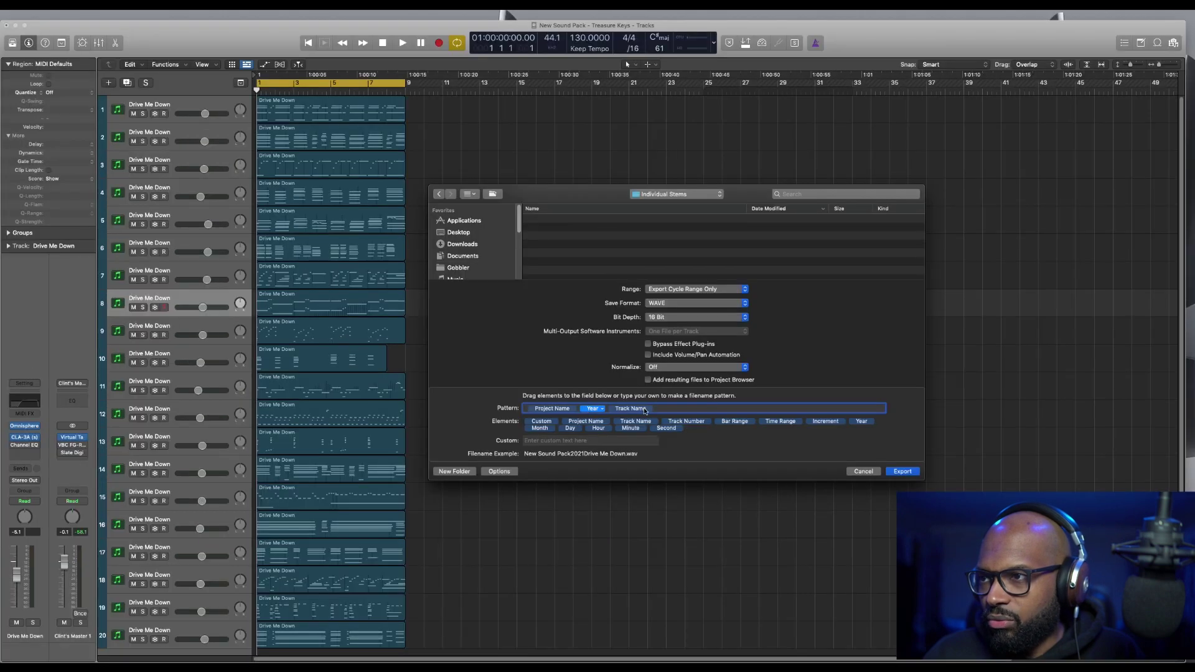
drag(606, 414, 654, 409)
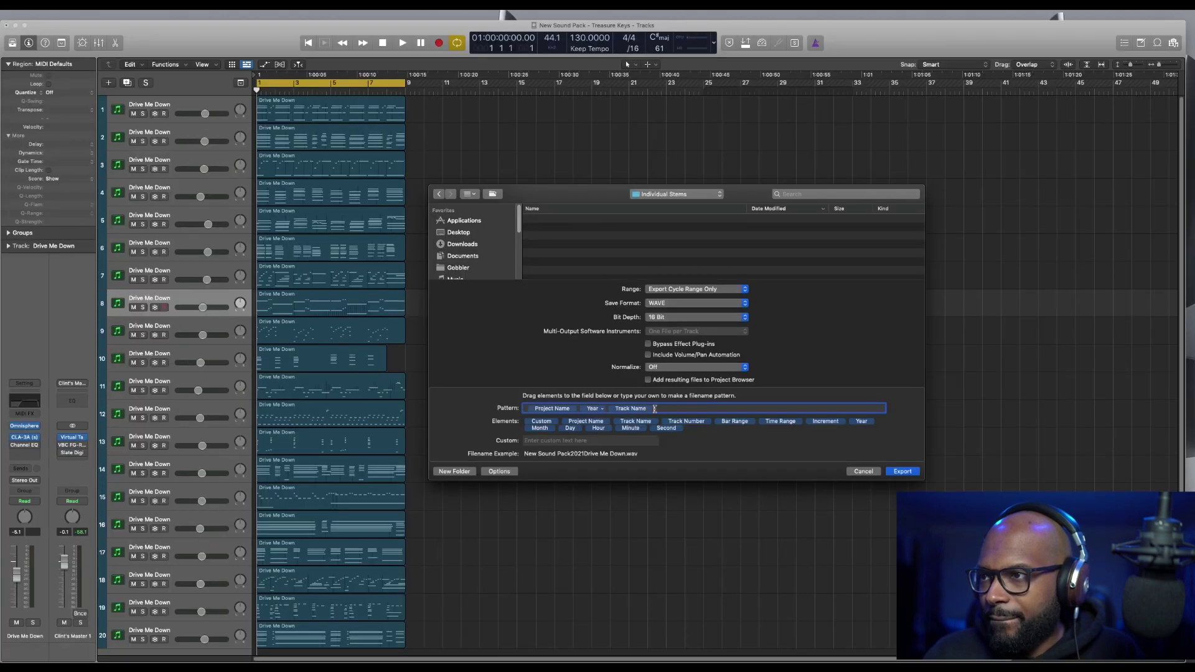
click(552, 409)
key(Delete)
- Put Track Number first, then Track Name and Year, giving '01 Drive Me Down2021.wav'
click(579, 409)
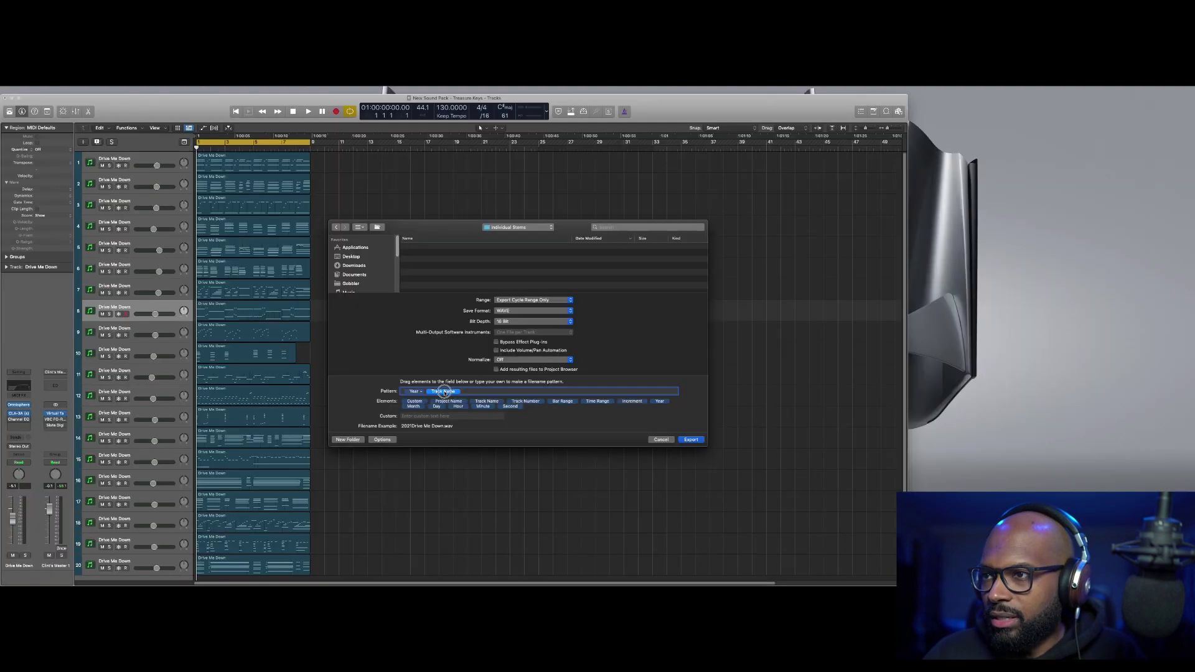
drag(444, 392, 403, 391)
click(471, 392)
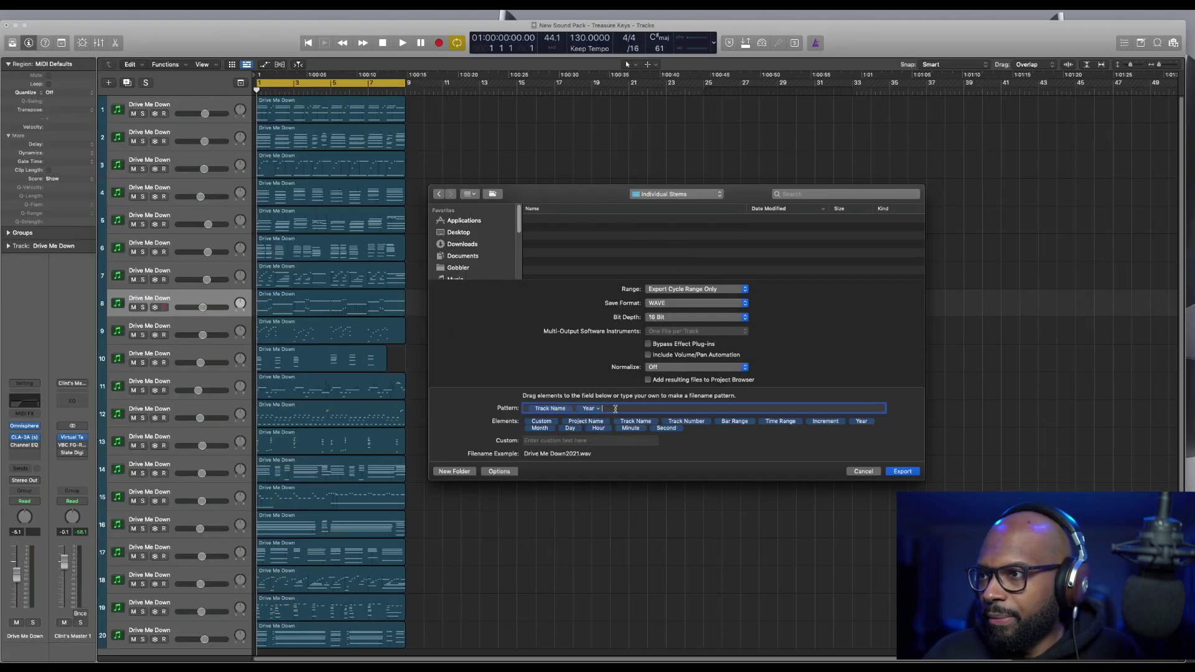
click(678, 423)
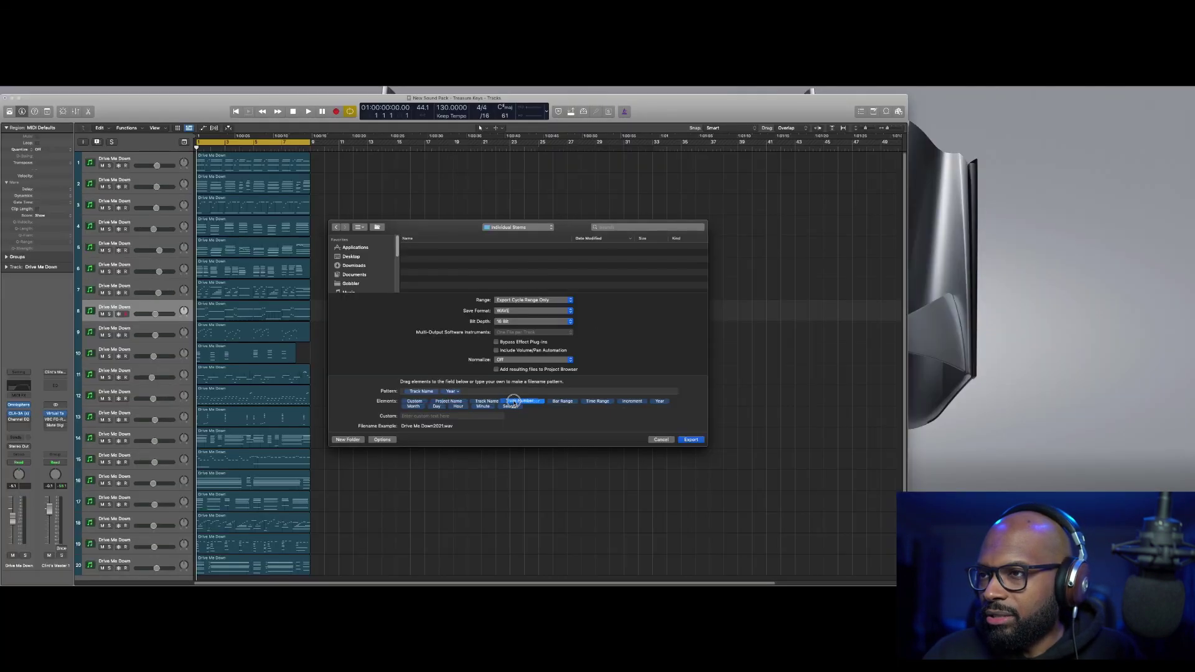
drag(512, 402, 406, 391)
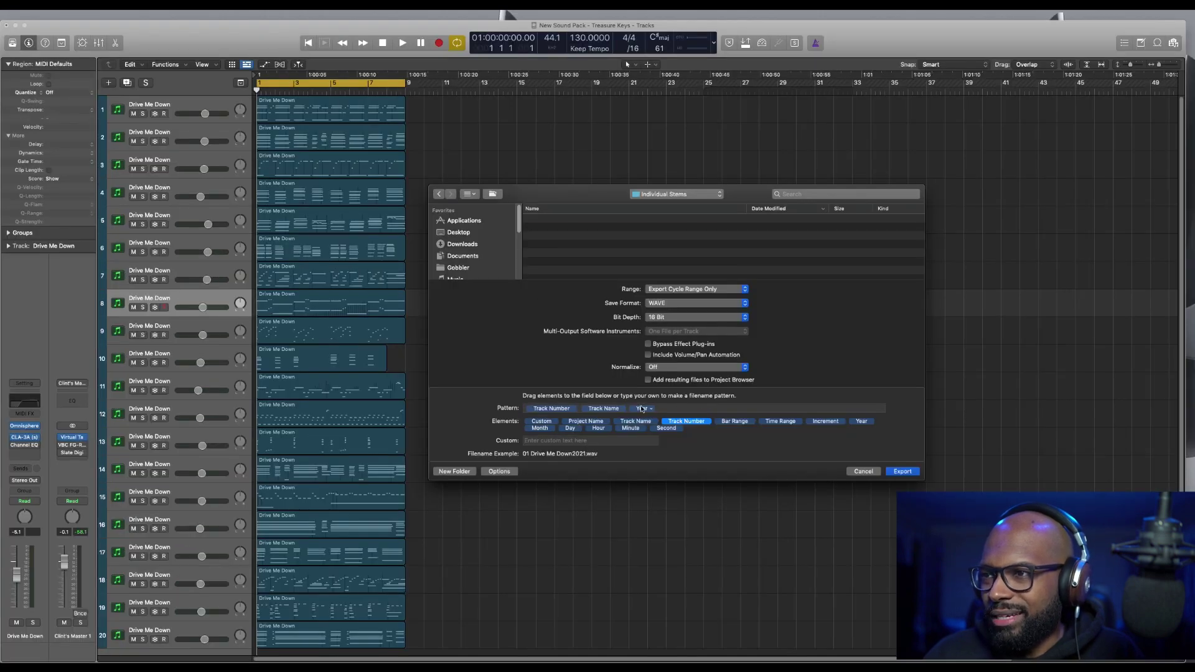
click(540, 441)
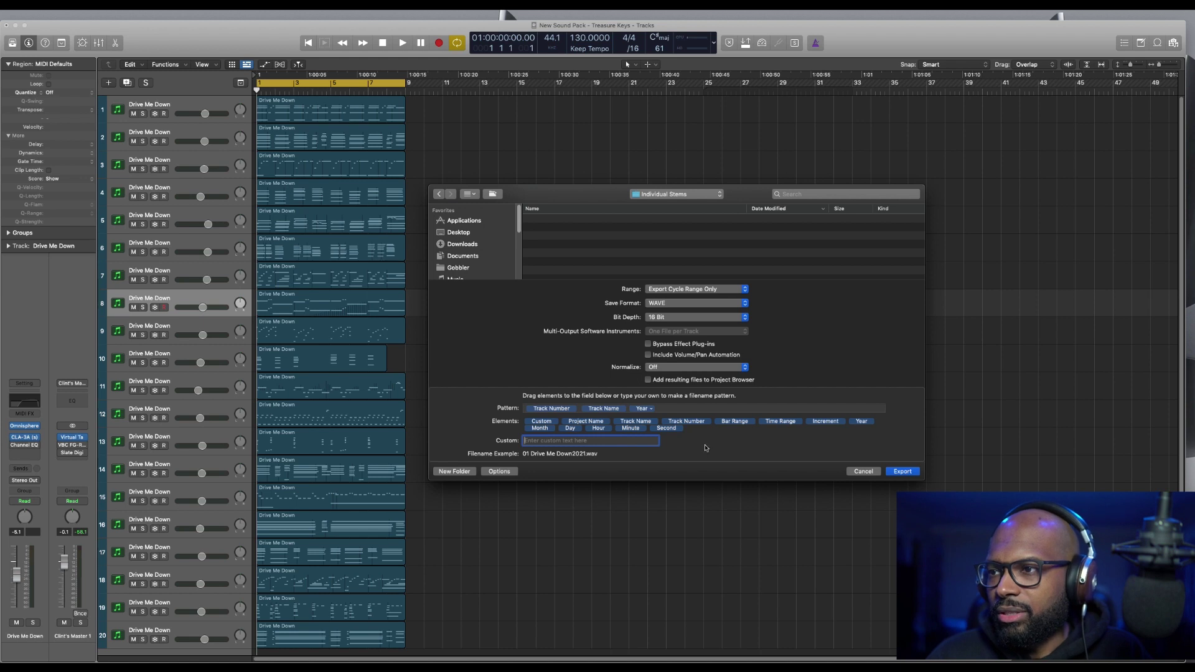
click(499, 471)
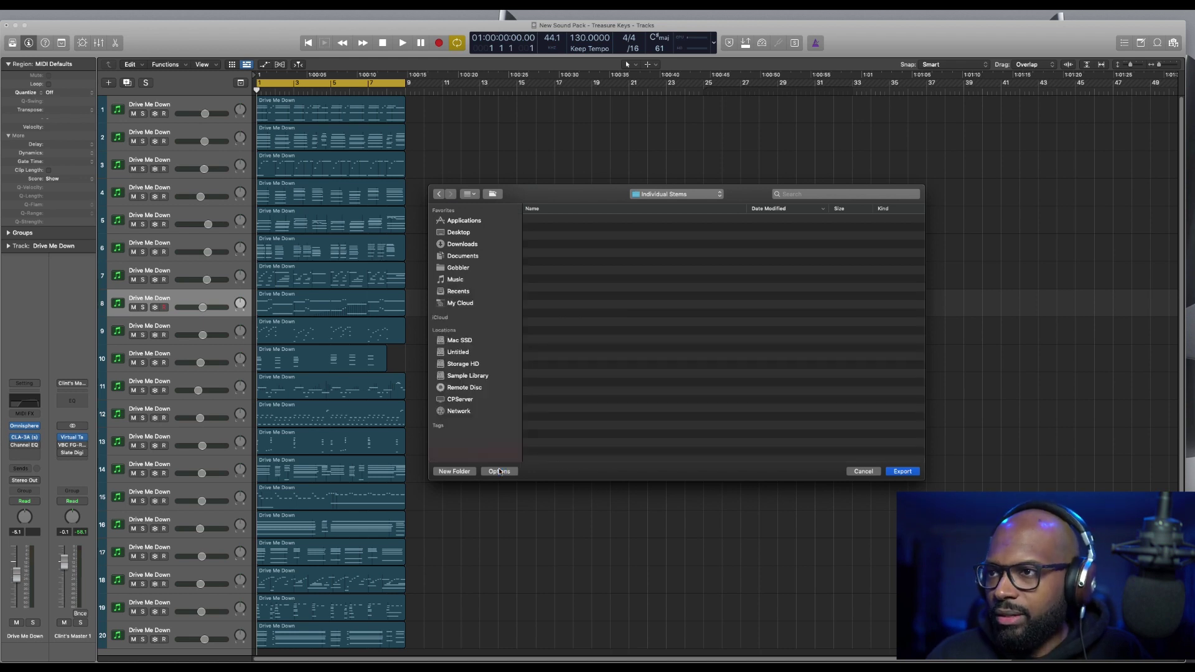
- Review the export options, bounce all 20 tracks as WAV stems, then open the Individual Stems folder
click(499, 471)
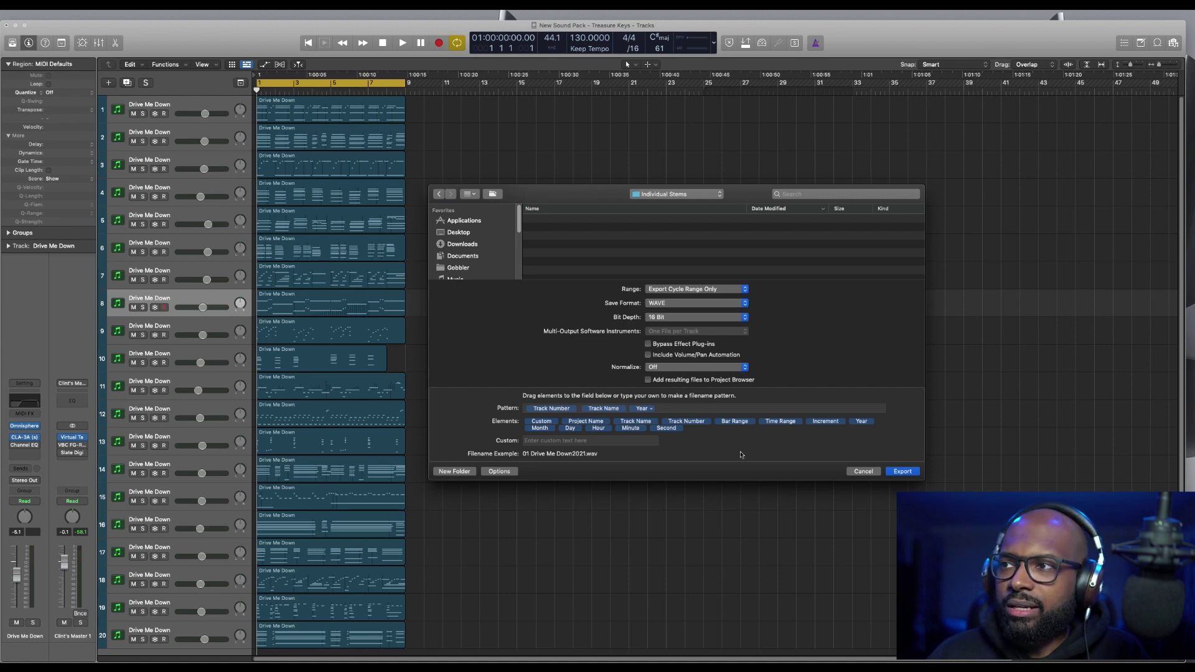
key(Return)
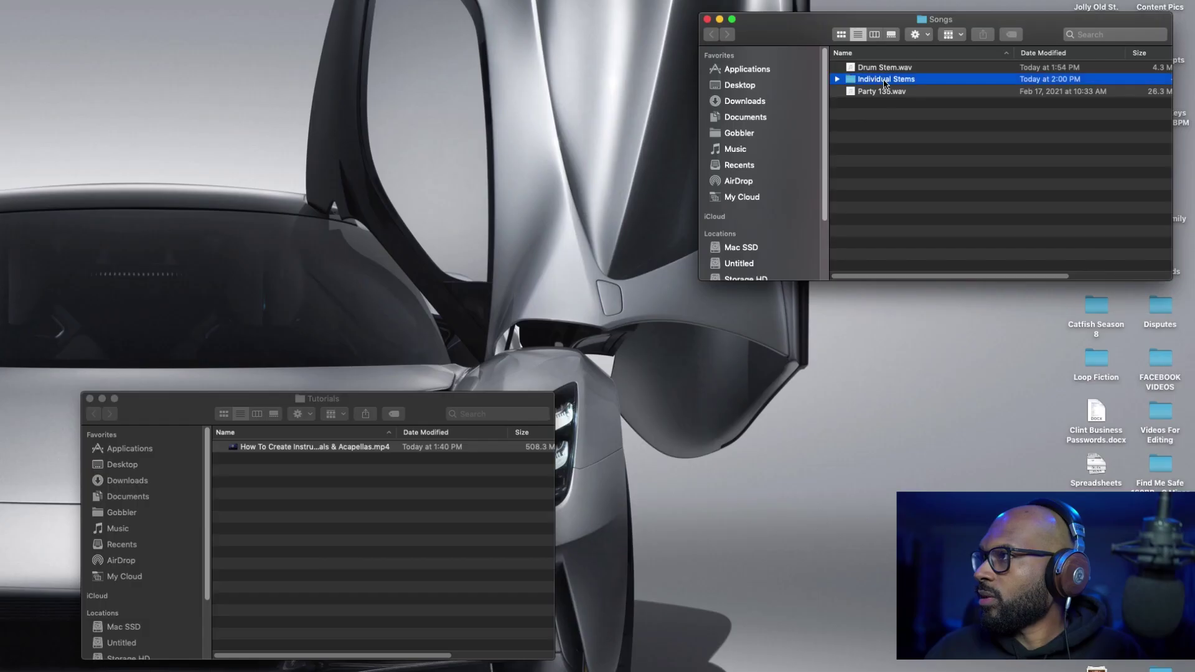
double_click(884, 81)
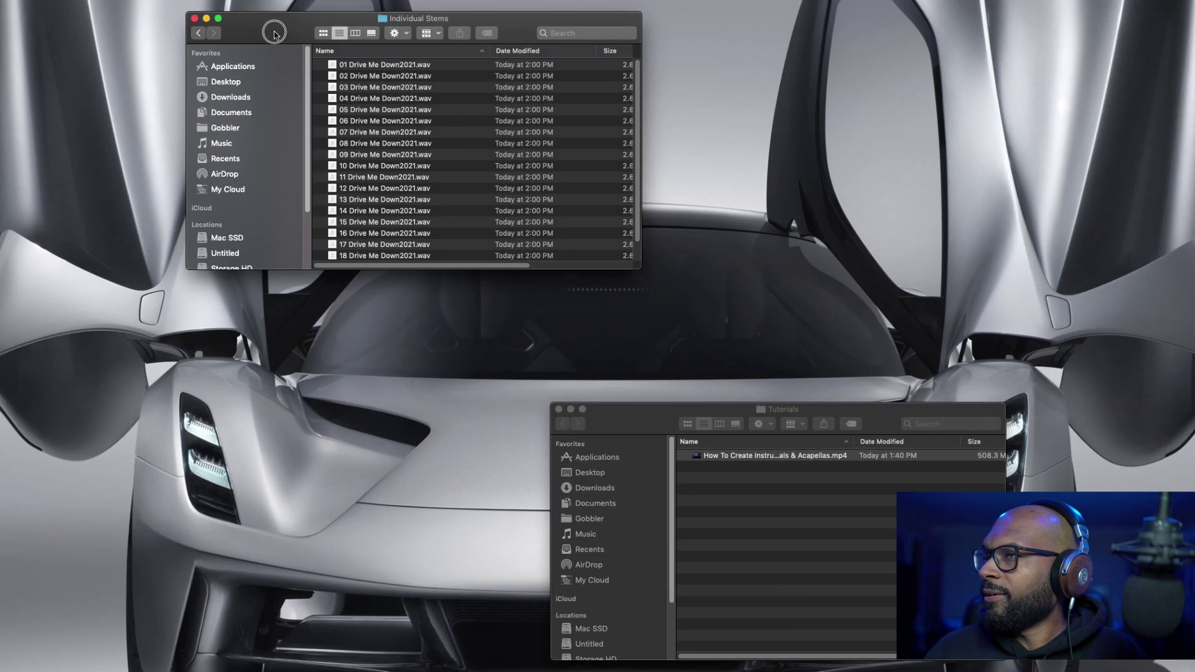
- Maximize the Individual Stems window and select the first stem, 01 Drive Me Down2021.wav
double_click(274, 33)
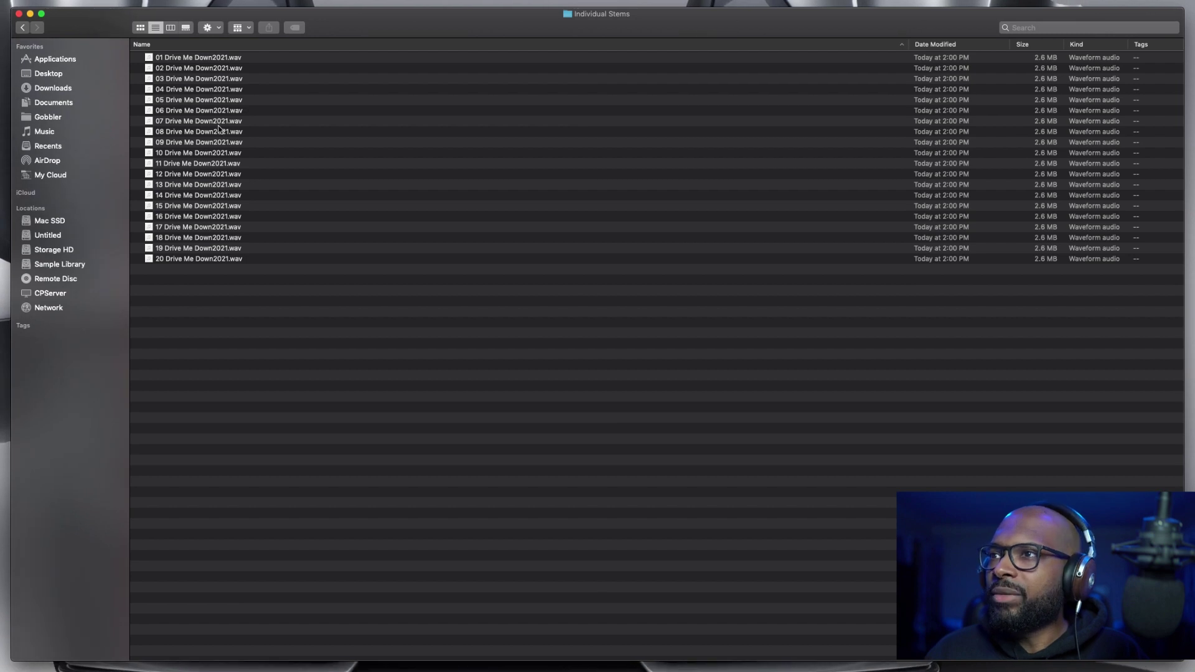
click(219, 60)
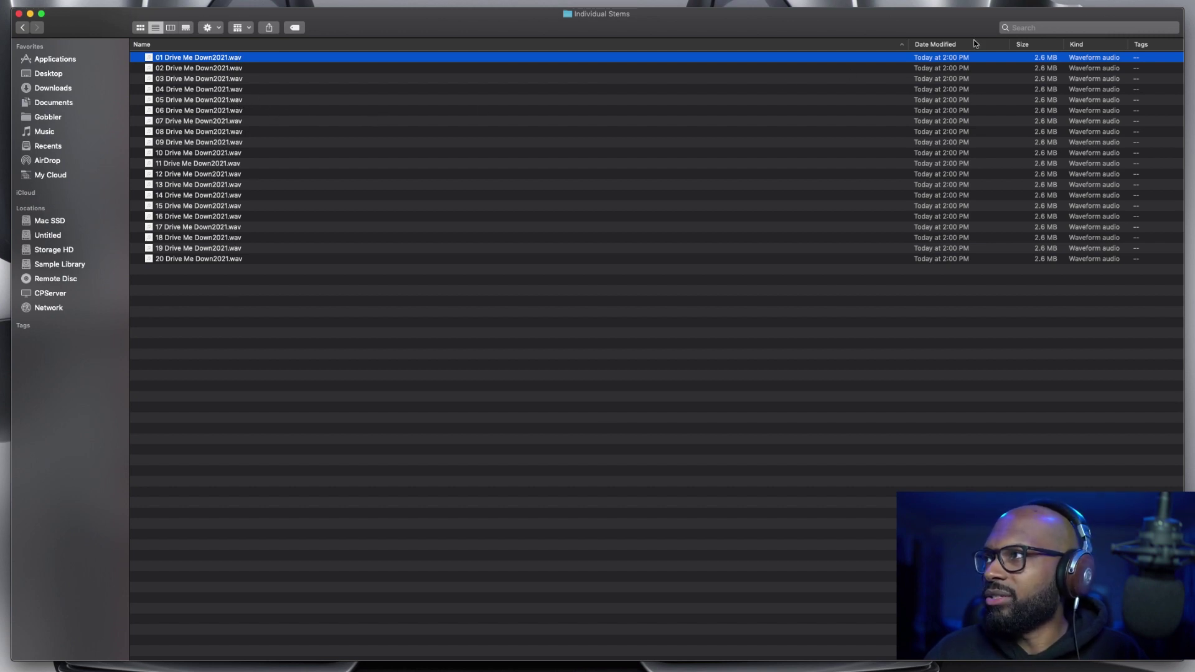
- Narrow the Name column and step through the exported stem files down to stem 08
drag(908, 44, 492, 50)
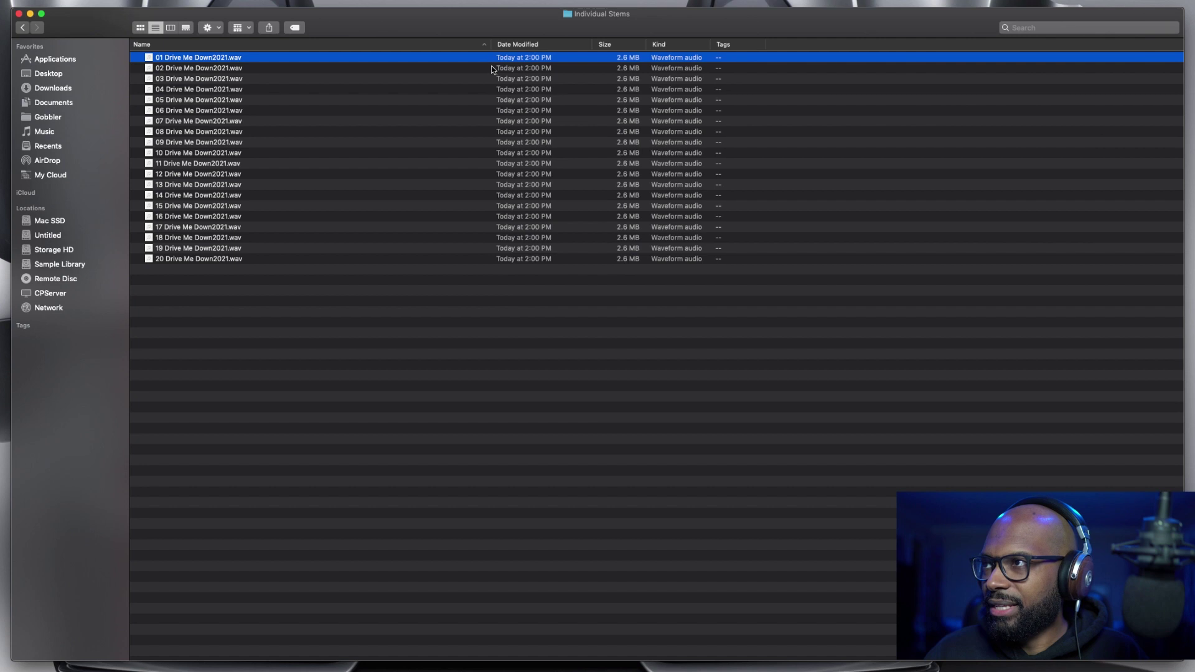
click(620, 257)
click(623, 59)
click(625, 74)
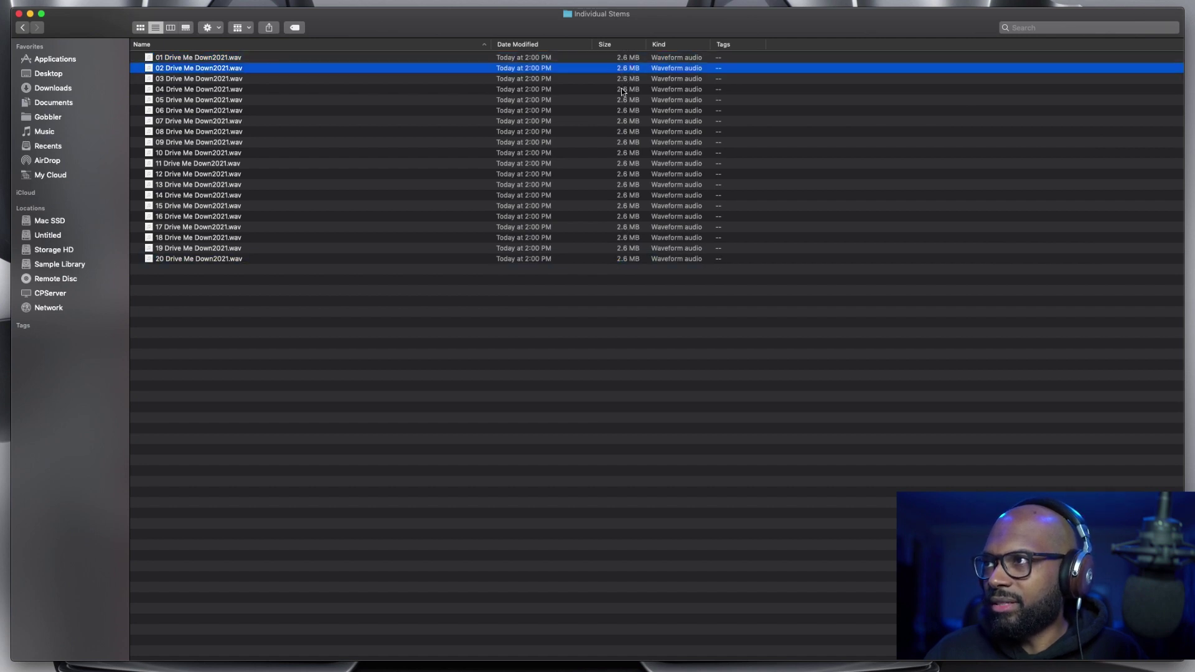
click(621, 121)
click(620, 259)
click(618, 248)
click(618, 237)
click(619, 226)
click(620, 216)
click(618, 132)
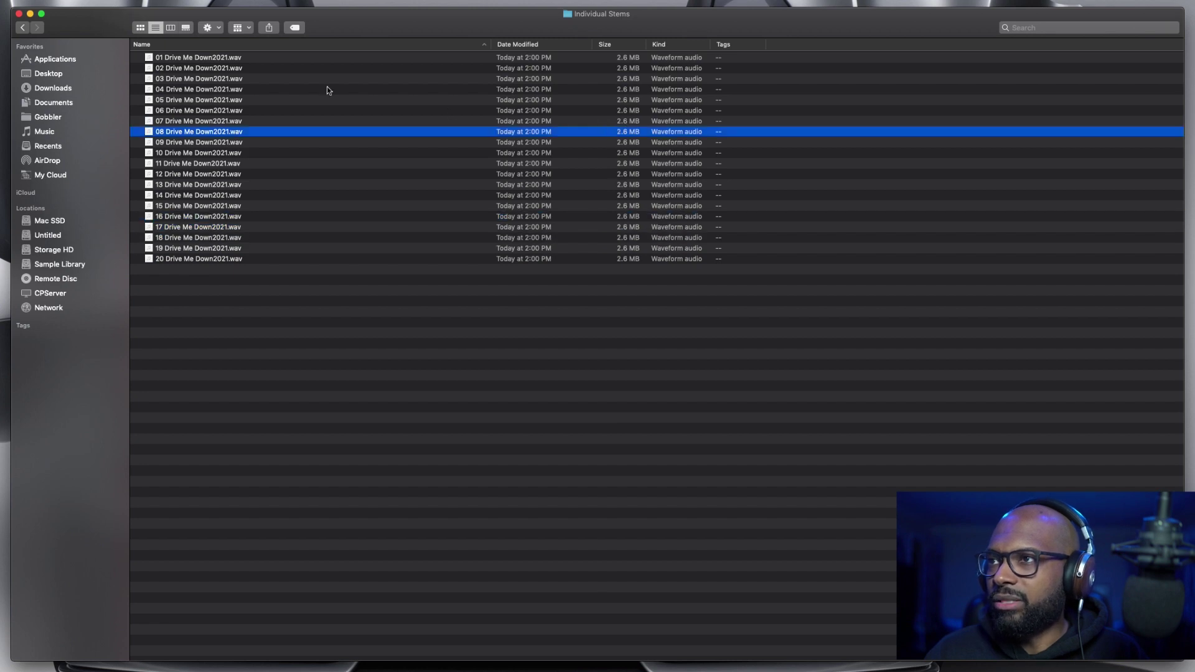
- Quick Look preview stems 02, 08 and 03, then close the preview and clear the selection
click(164, 69)
key(space)
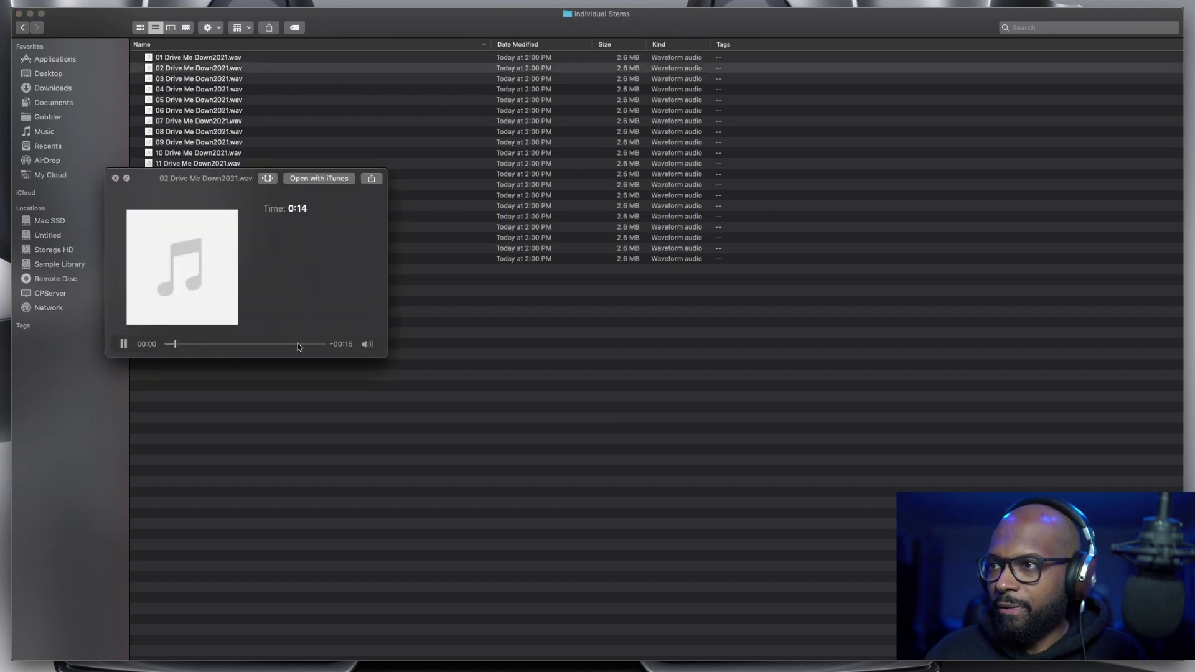
click(115, 178)
click(214, 131)
key(space)
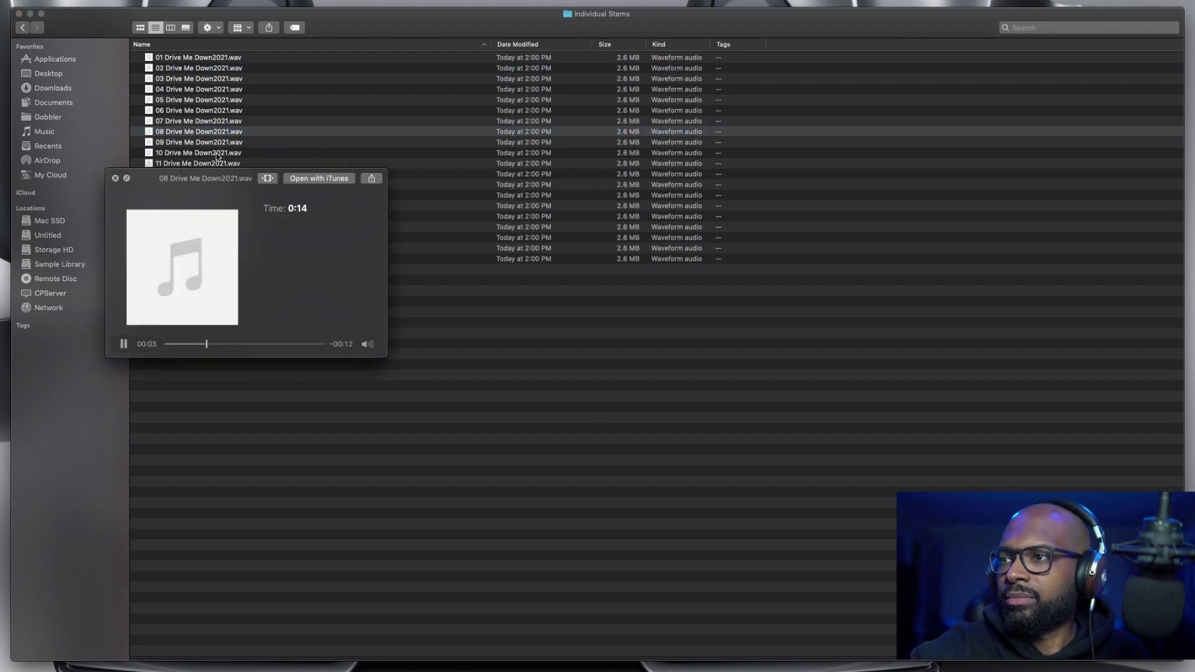
click(212, 79)
click(212, 78)
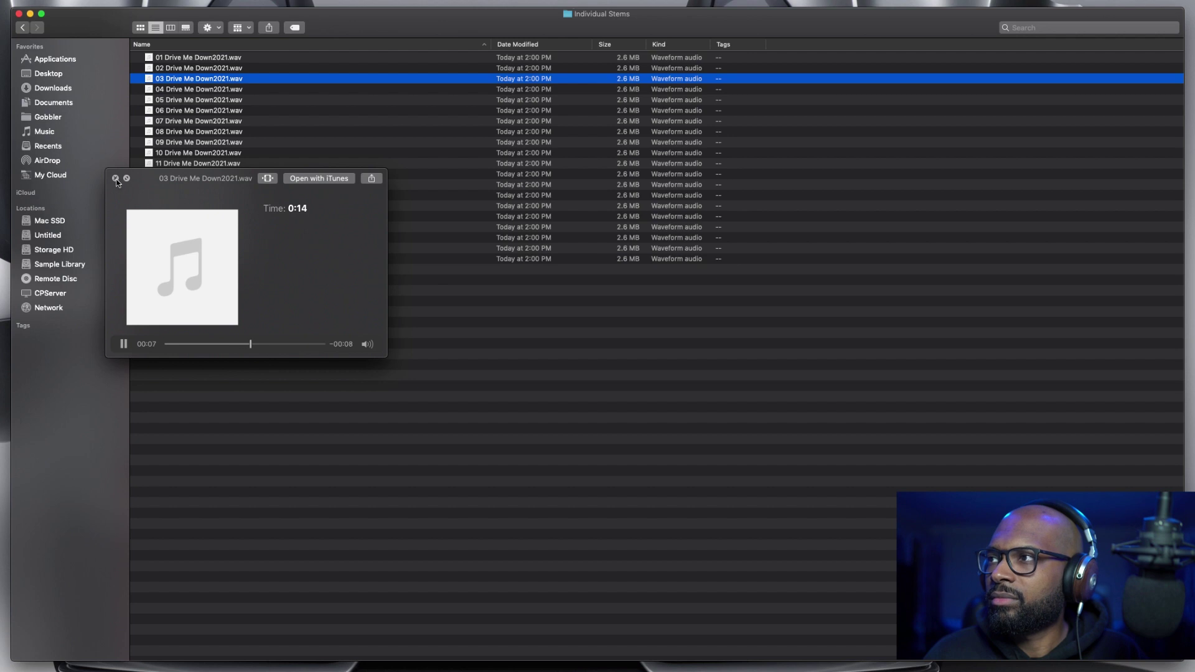
click(115, 179)
click(243, 383)
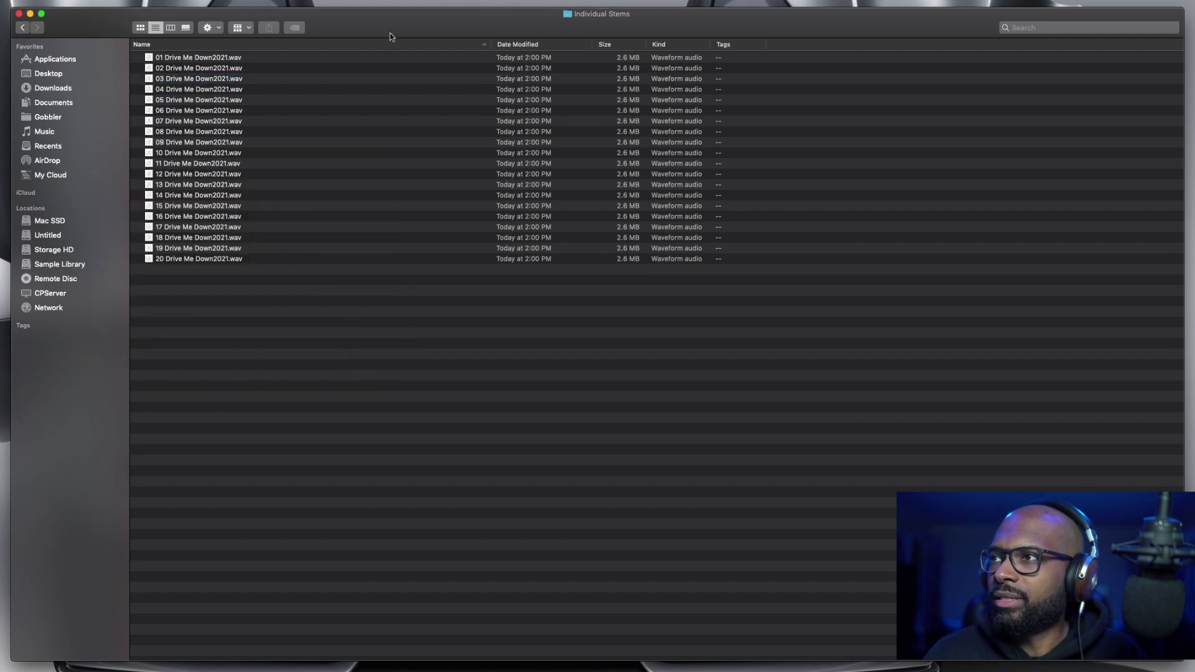
- Select stem 18, then the first stem in the Individual Stems list
click(304, 237)
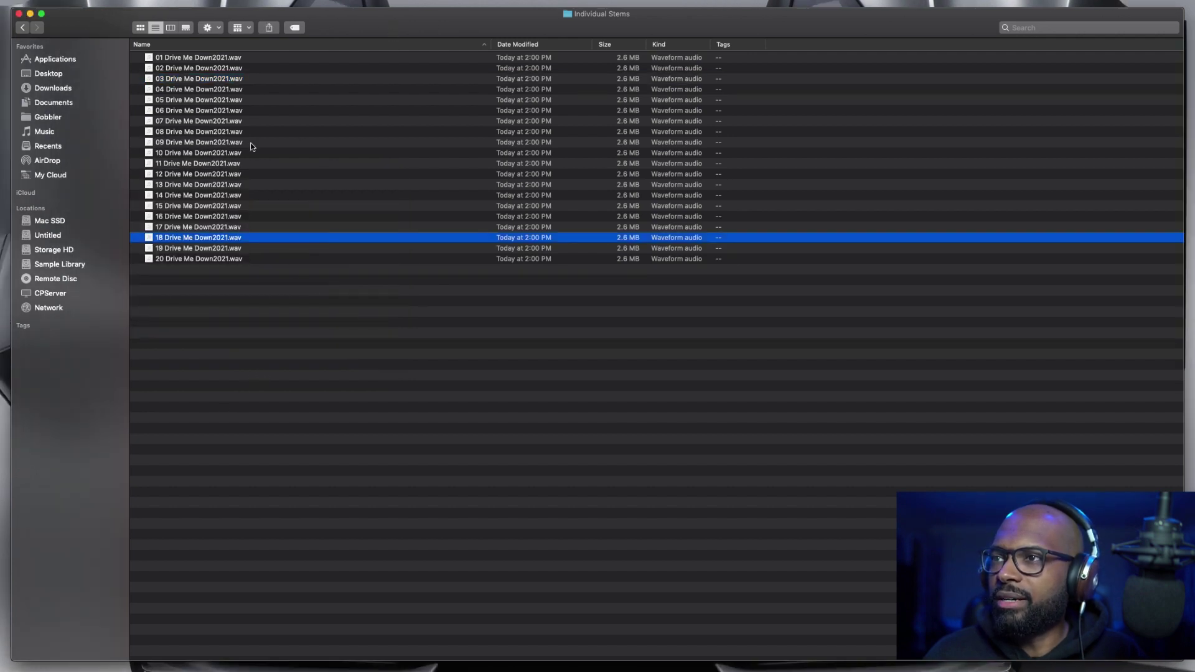
click(238, 57)
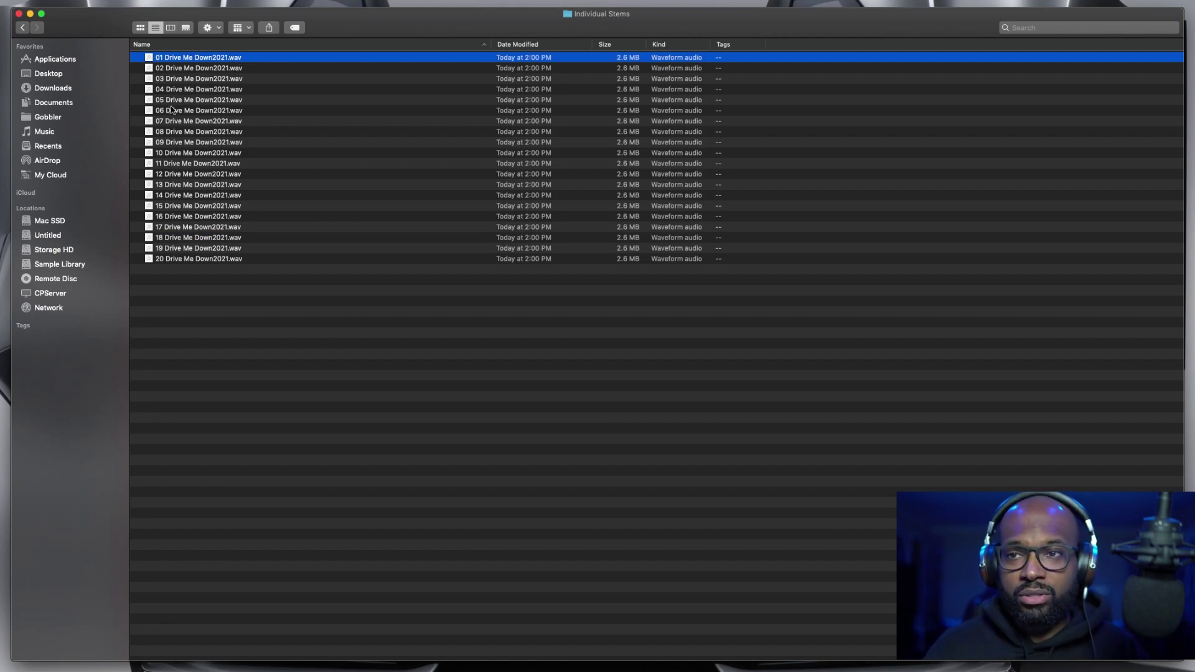